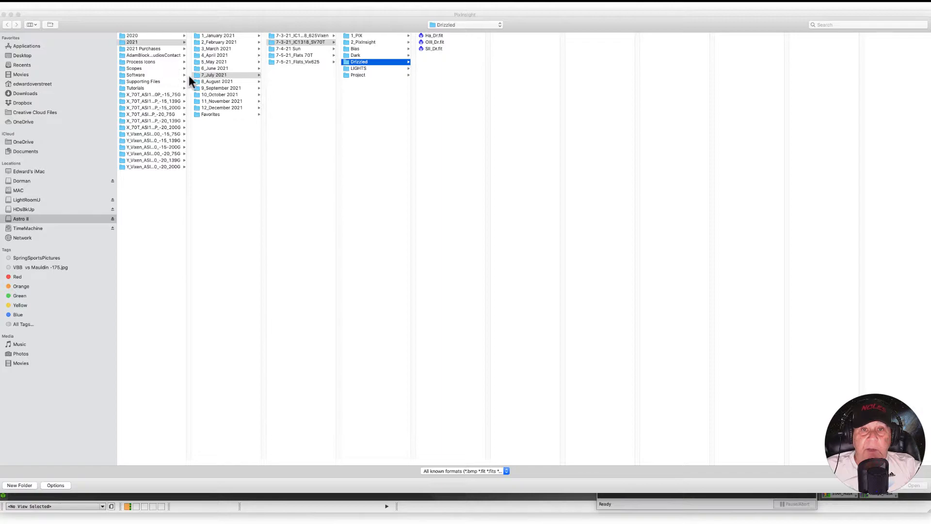
Open the three images Ha_Dr.fit, OIII_Dr.fit and SII_Dr.fit from the Drizzled folder.
click(425, 35)
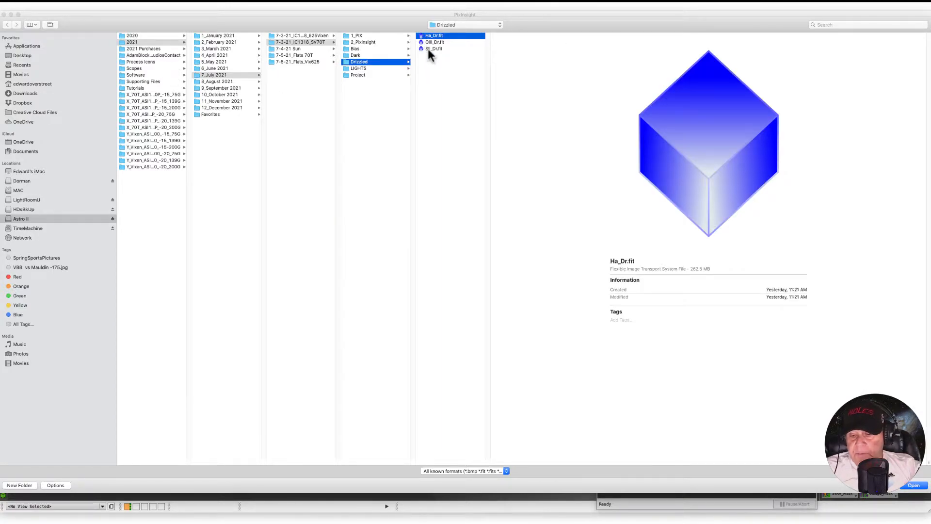
shift+click(428, 47)
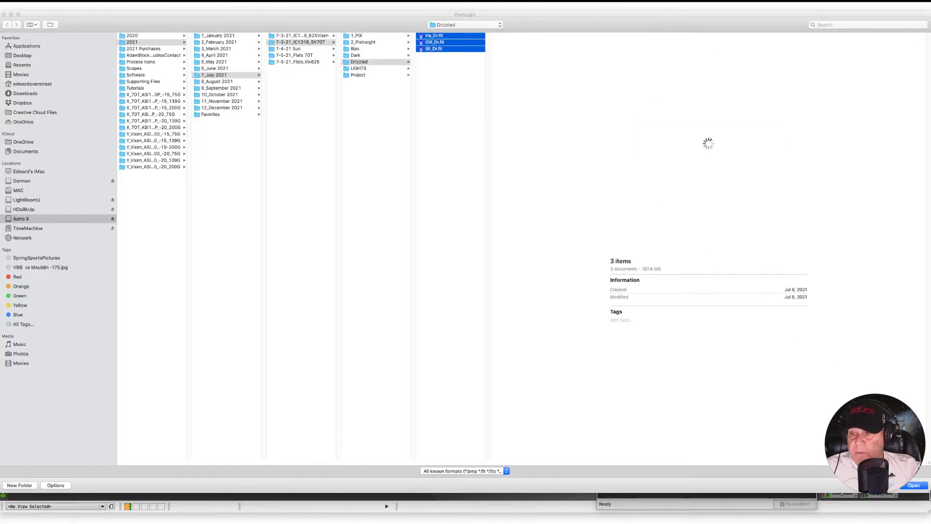
click(918, 486)
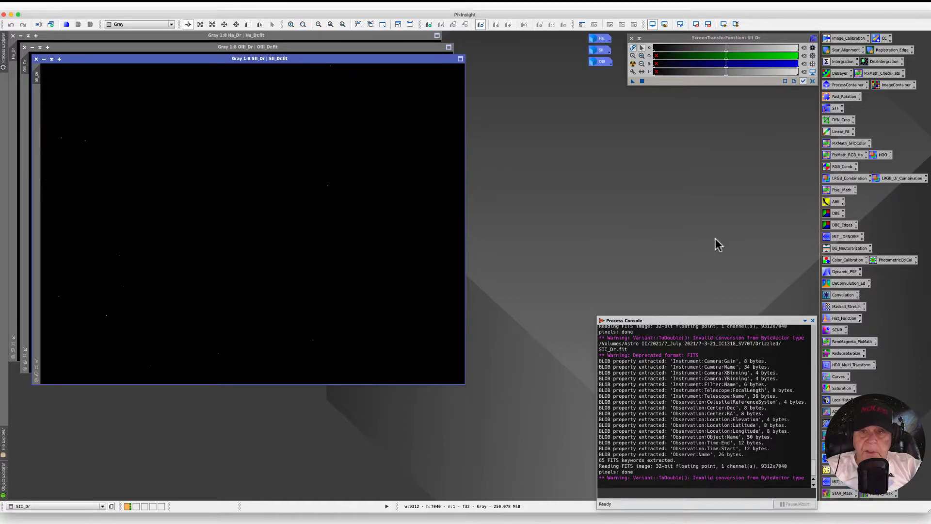
Apply a ScreenTransferFunction auto stretch to the SII_Dr, OIII_Dr and Ha_Dr images.
click(632, 64)
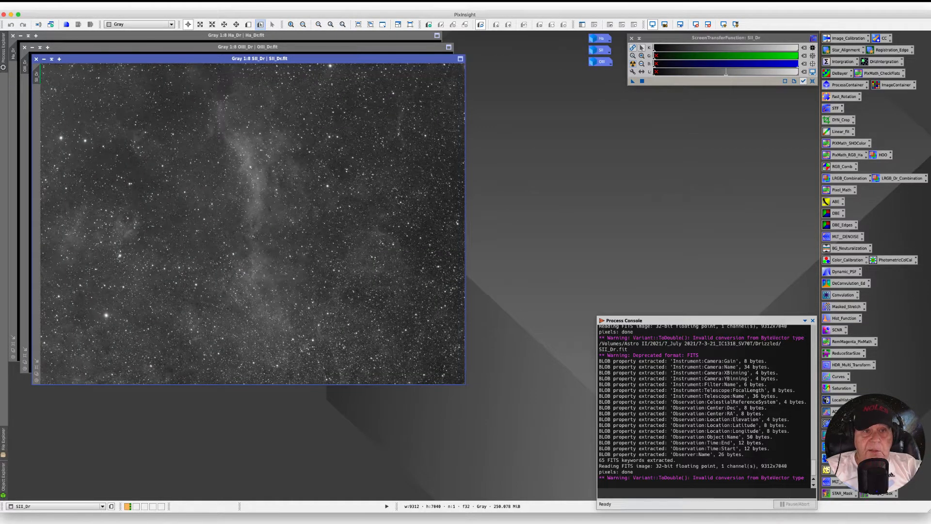
drag(197, 58, 289, 102)
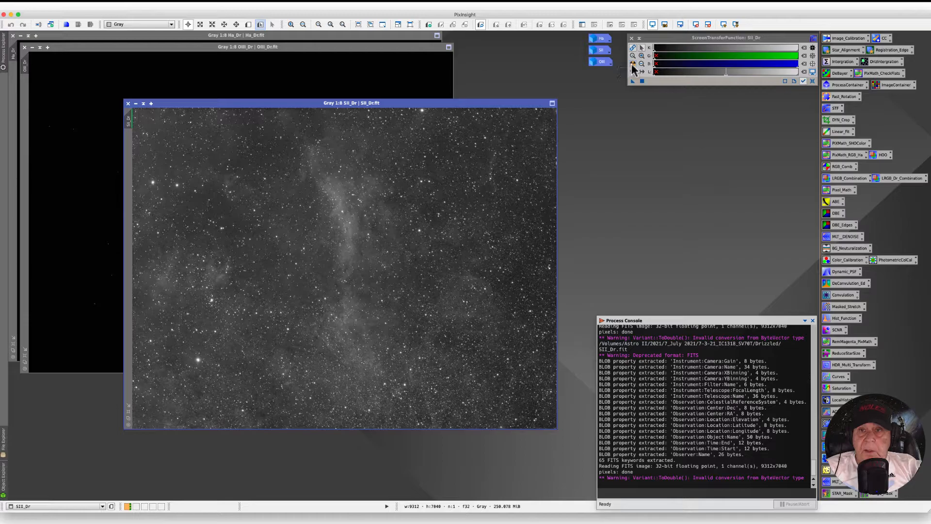
click(322, 87)
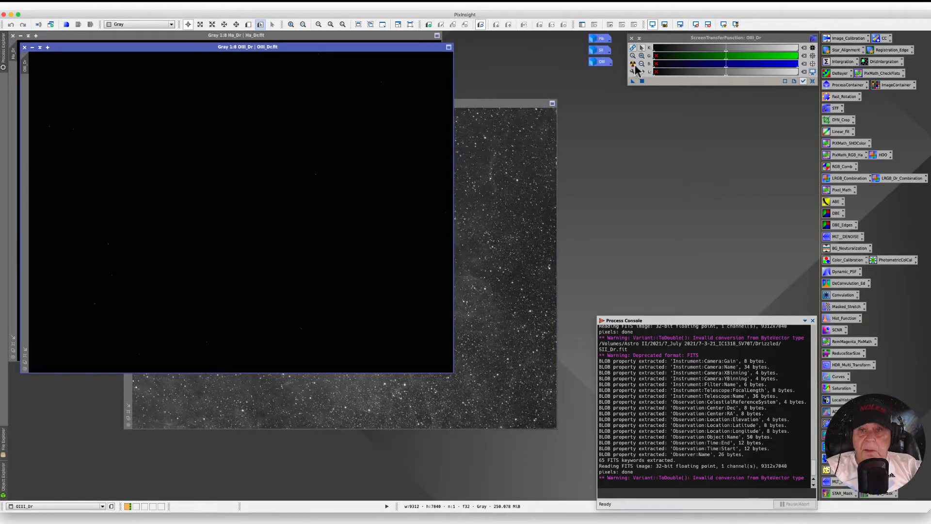
click(633, 67)
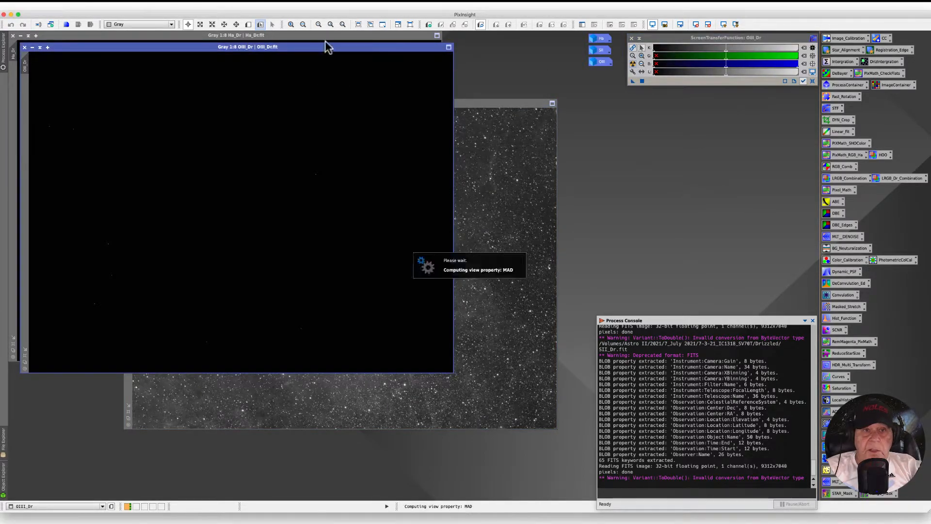
click(331, 38)
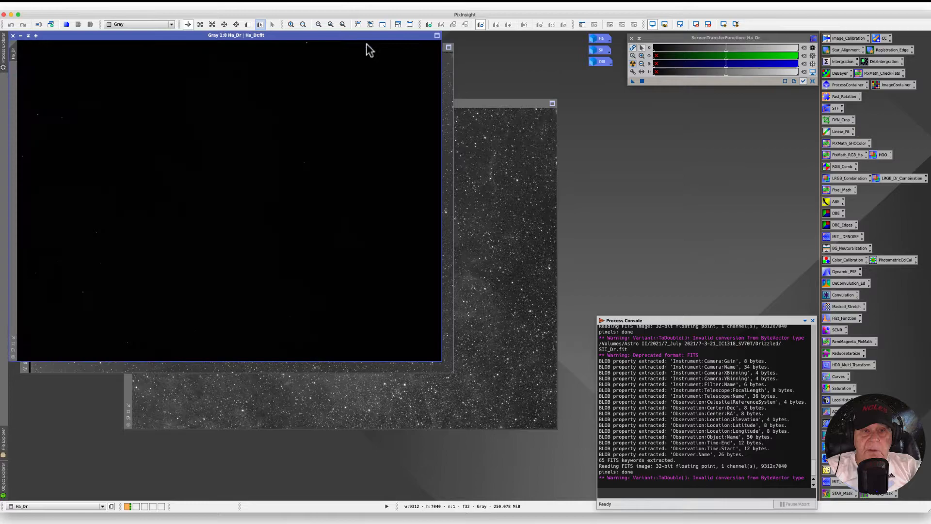
click(633, 66)
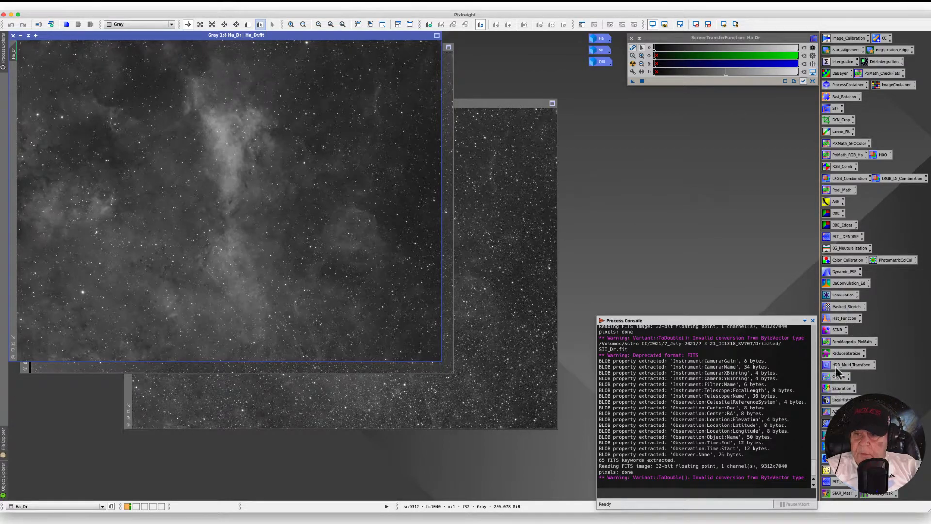
Open HistogramTransformation and examine the histogram peak of the Ha_Dr view up close.
double_click(843, 319)
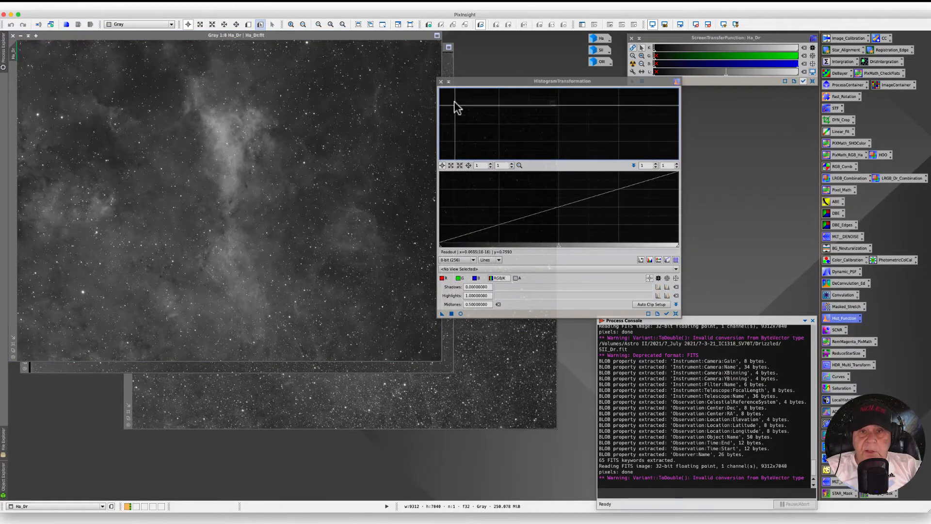
drag(468, 83, 421, 84)
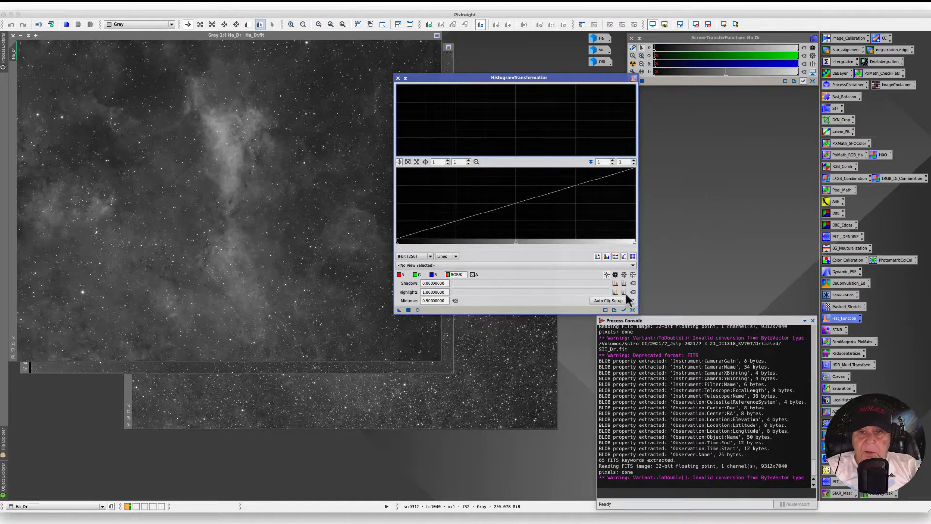
click(631, 265)
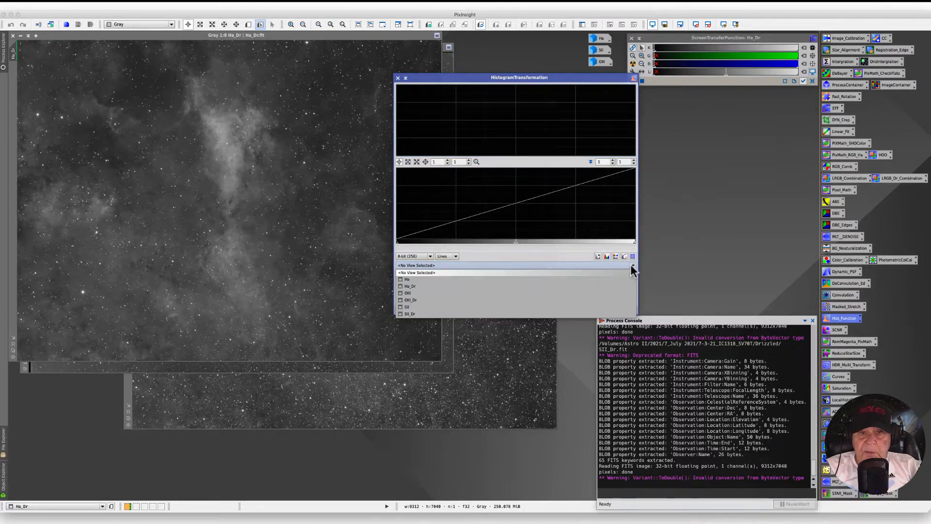
click(410, 287)
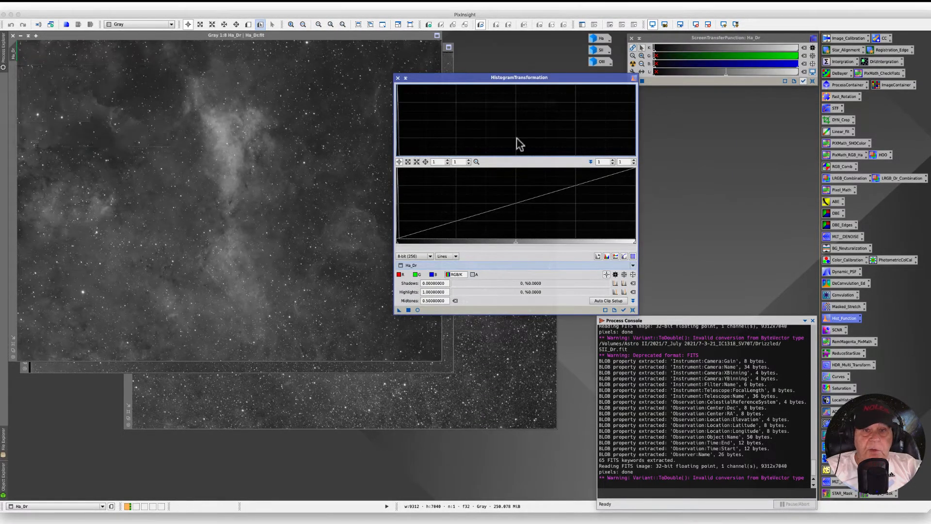
scroll(454, 228, up, 1)
scroll(458, 236, down, 1)
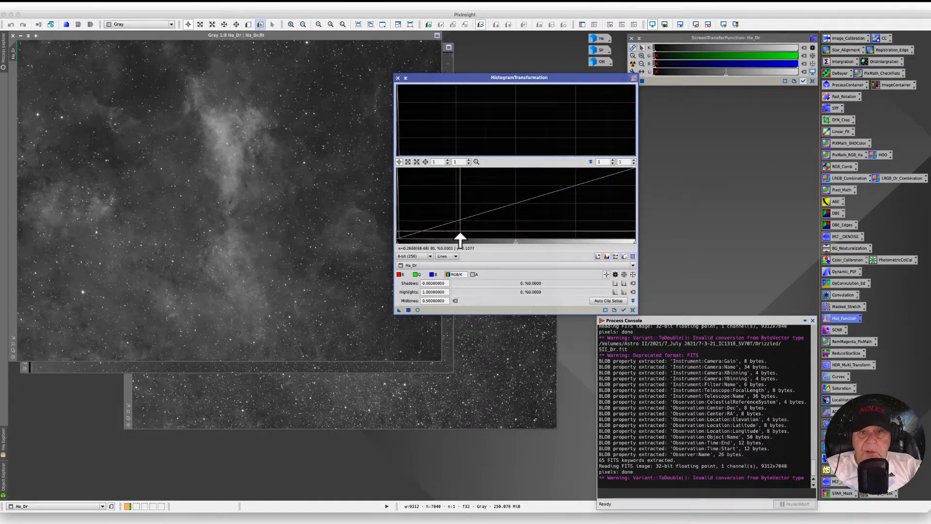
scroll(464, 222, up, 10)
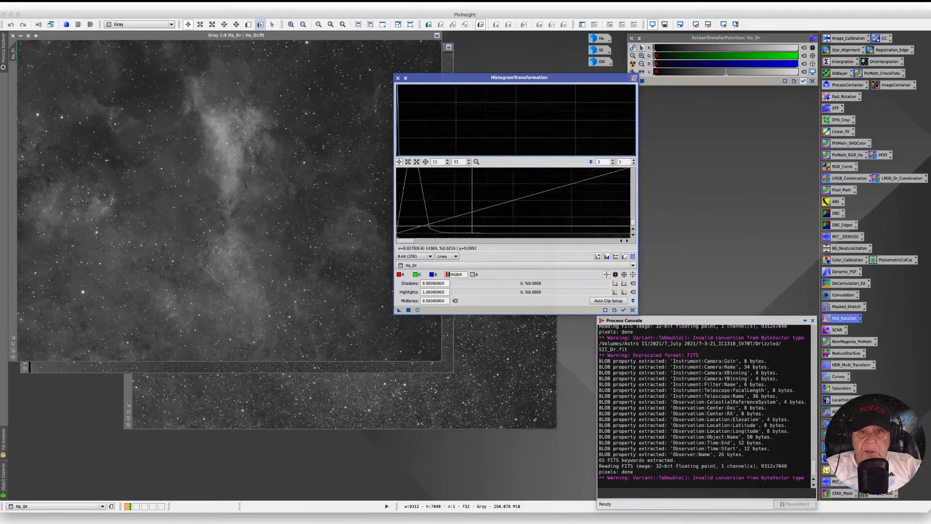
scroll(472, 224, up, 4)
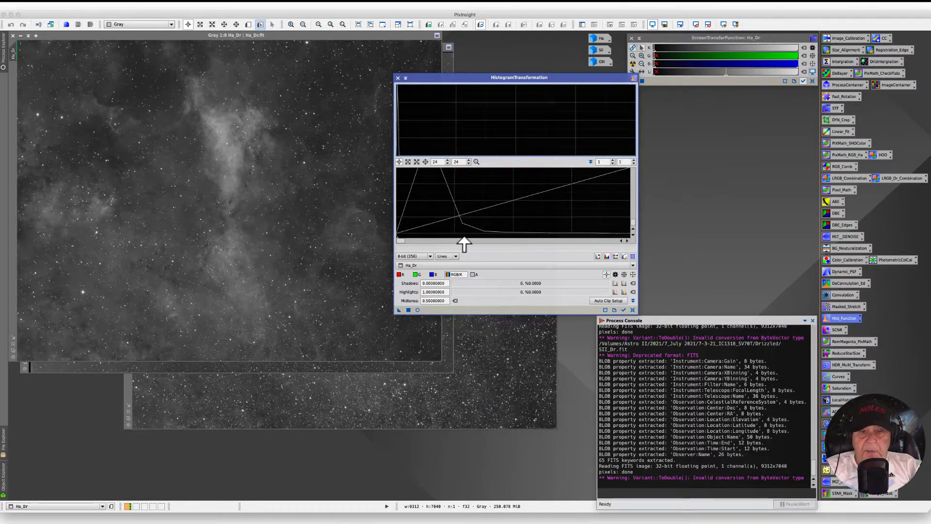
scroll(463, 214, down, 2)
scroll(420, 217, down, 2)
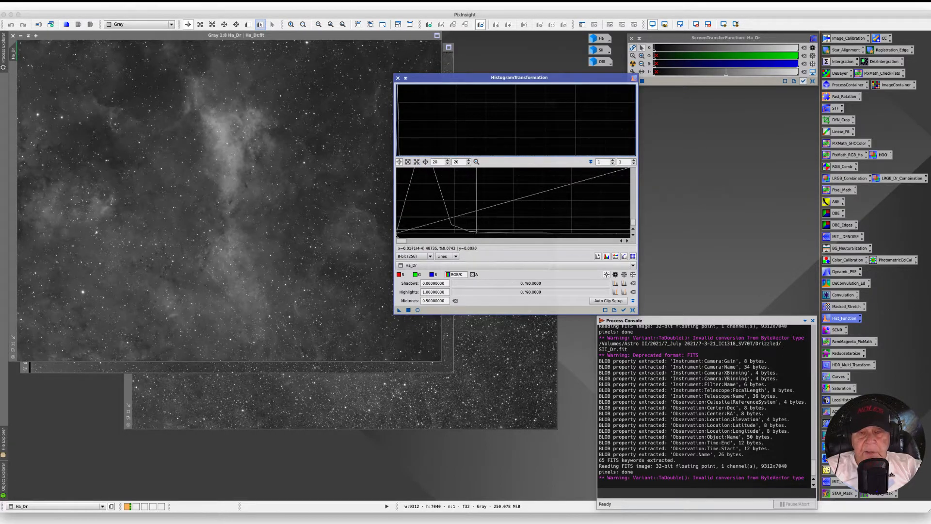
Examine the OIII_Dr and SII_Dr histograms for comparison, and collapse HistogramTransformation and park it clear of the images.
click(632, 266)
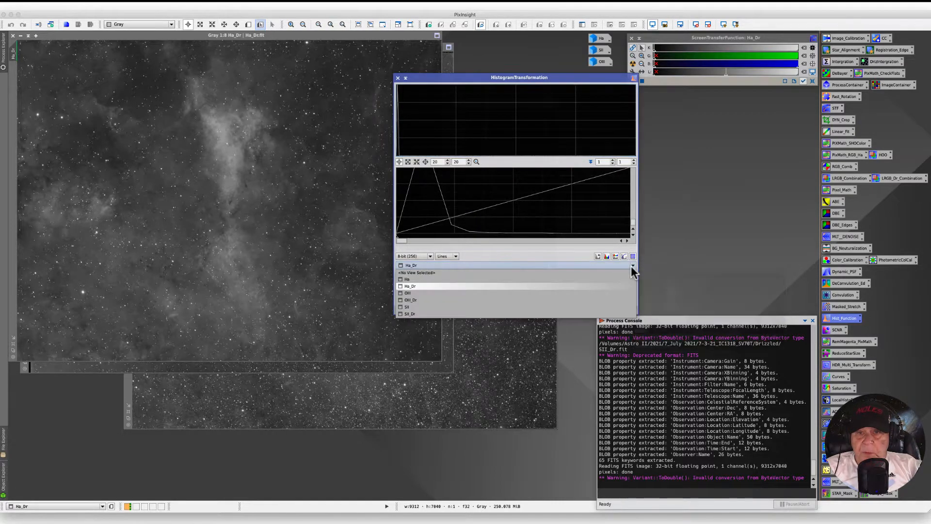
click(411, 300)
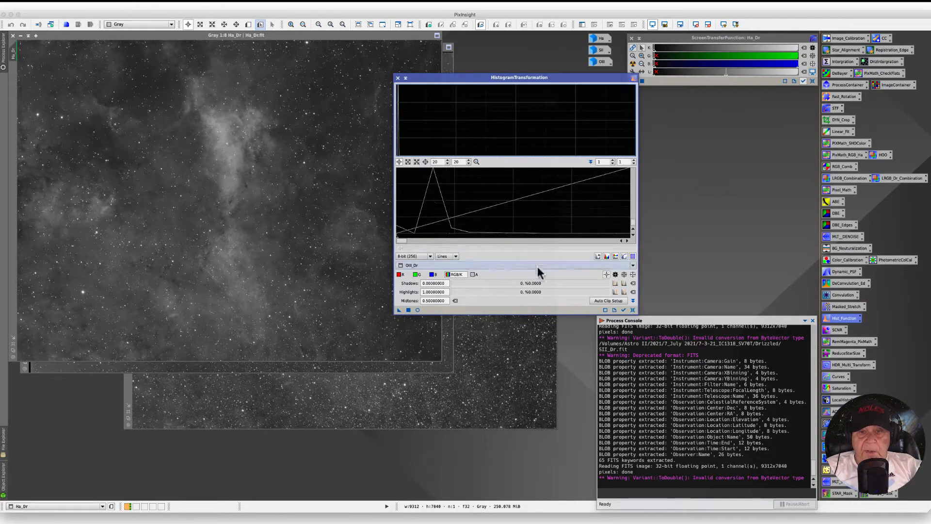
click(630, 265)
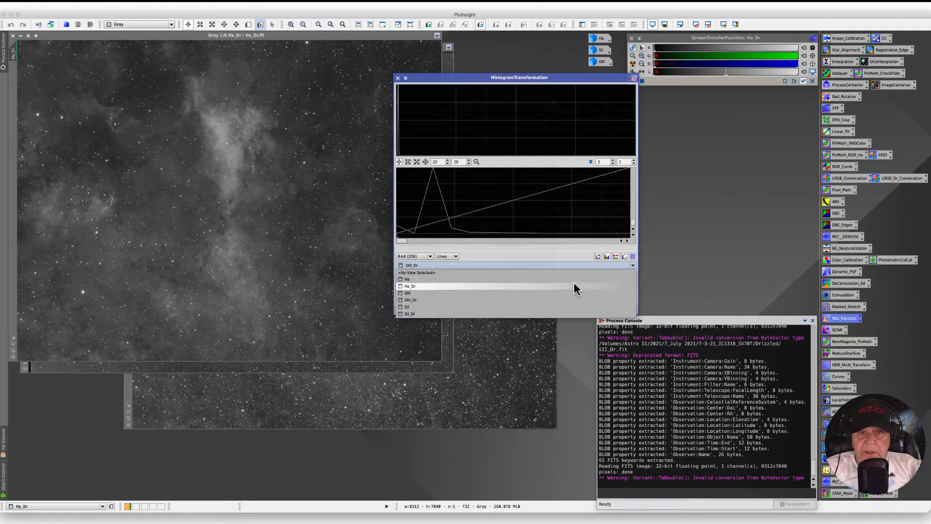
click(407, 314)
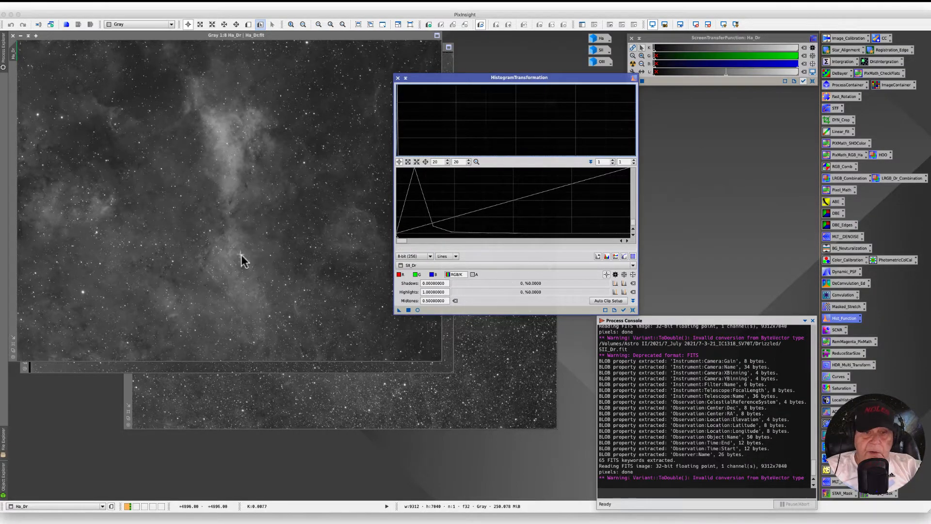
click(406, 78)
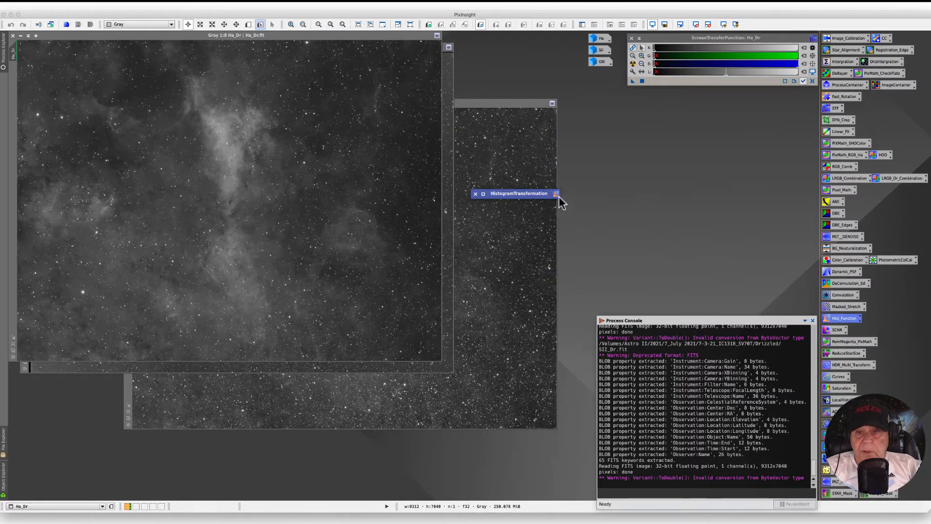
drag(507, 194, 732, 136)
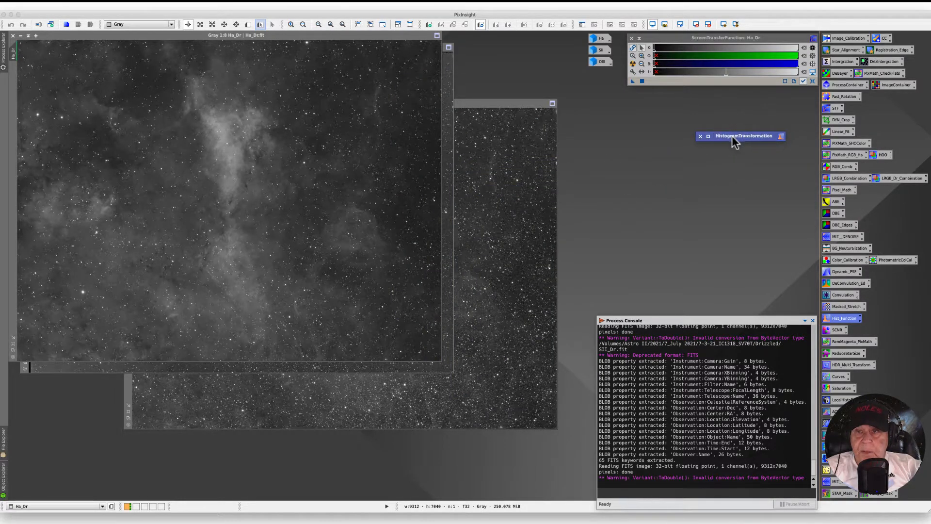
Open the Statistics process and read the median of the Ha_Dr view.
click(173, 5)
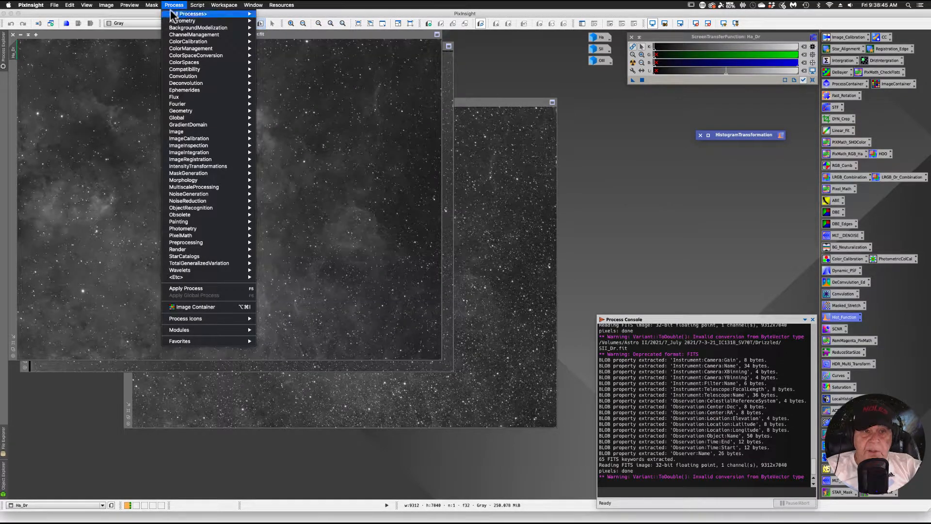
mouse_move(182, 147)
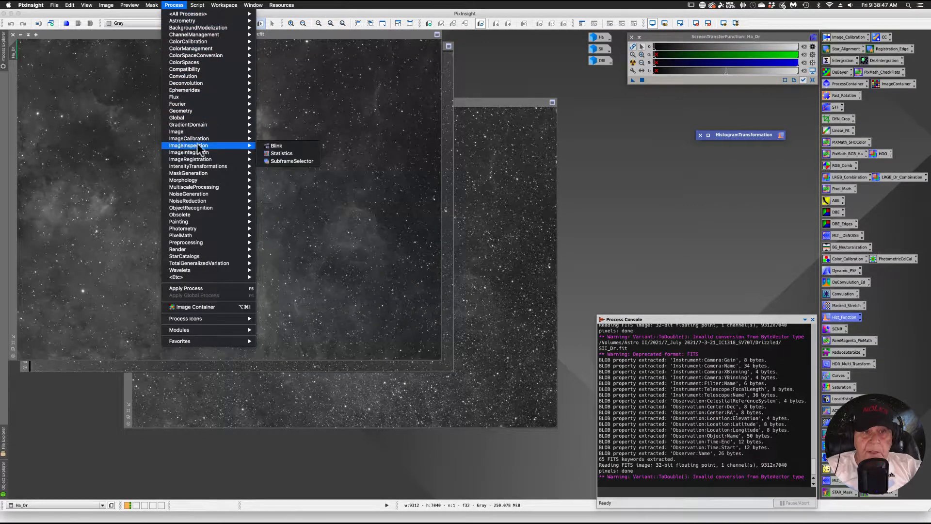
click(280, 154)
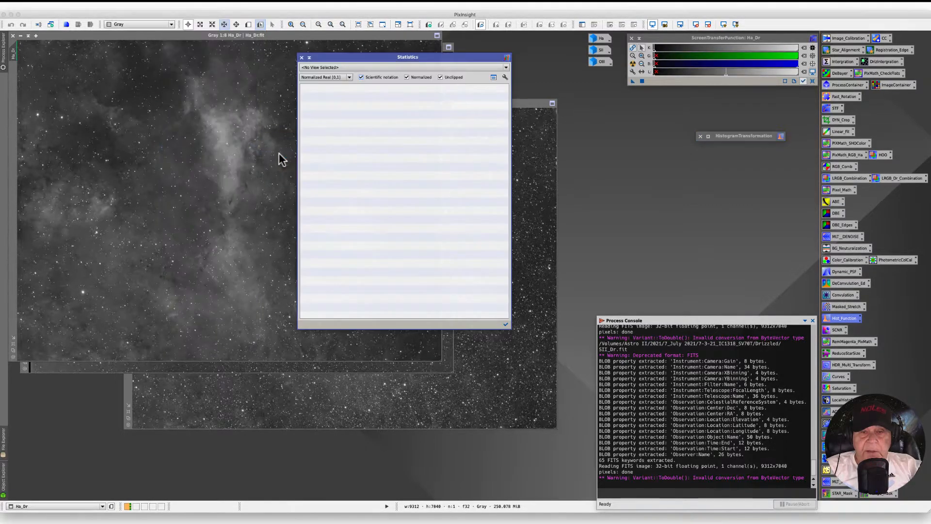
drag(357, 58, 500, 92)
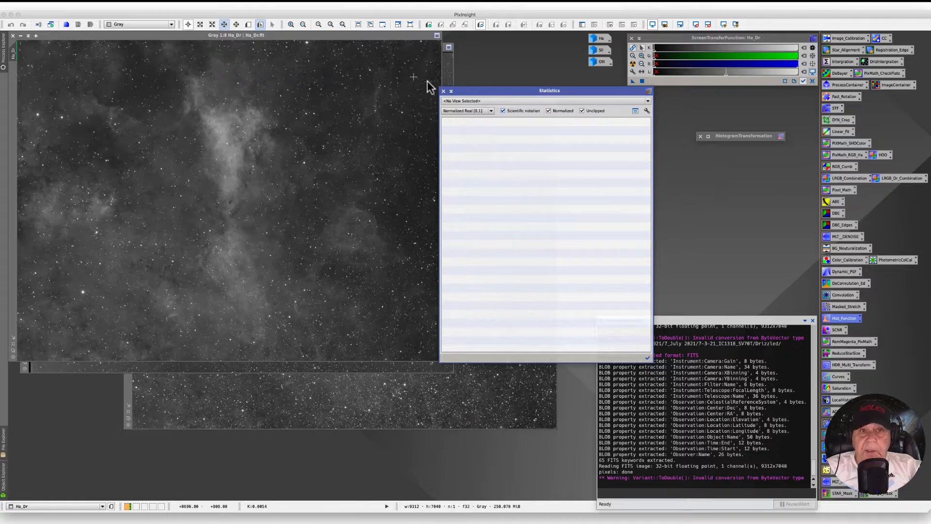
click(648, 100)
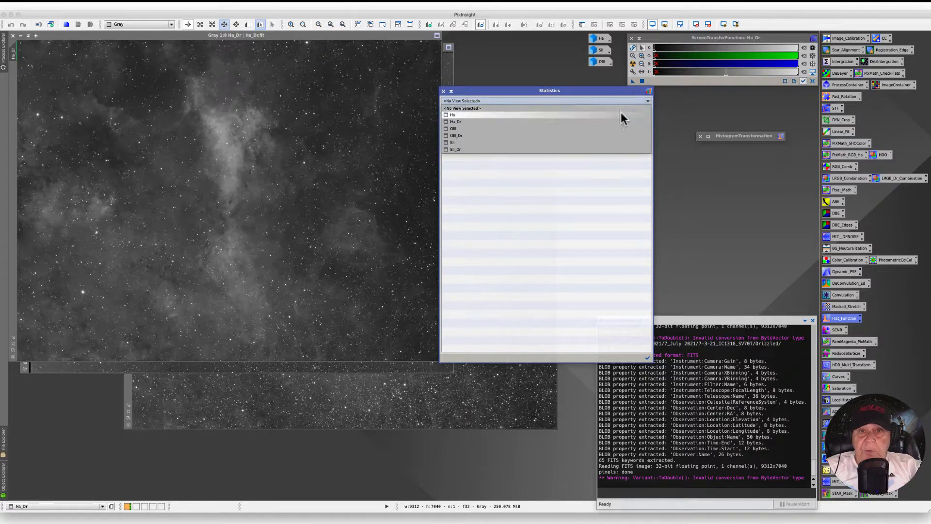
click(456, 122)
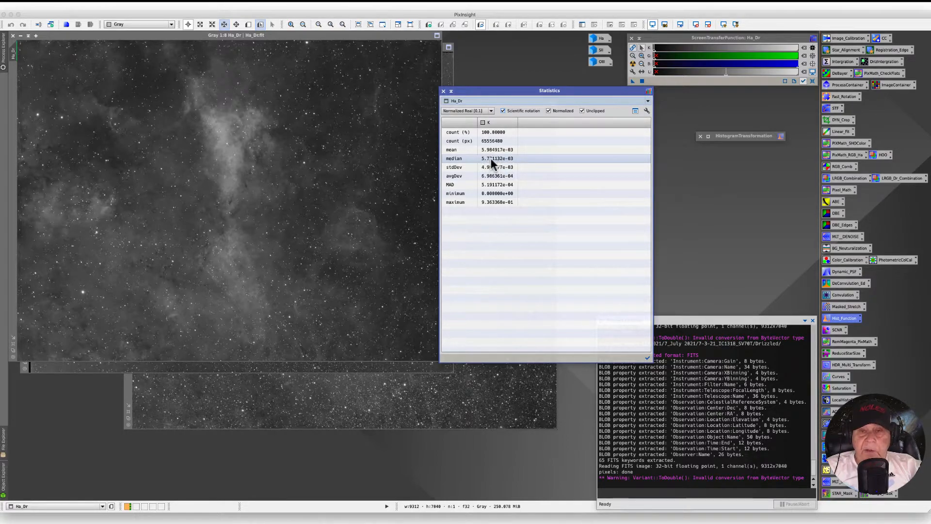
Read the median values of the OIII_Dr and SII_Dr views for comparison, and close Statistics.
click(648, 101)
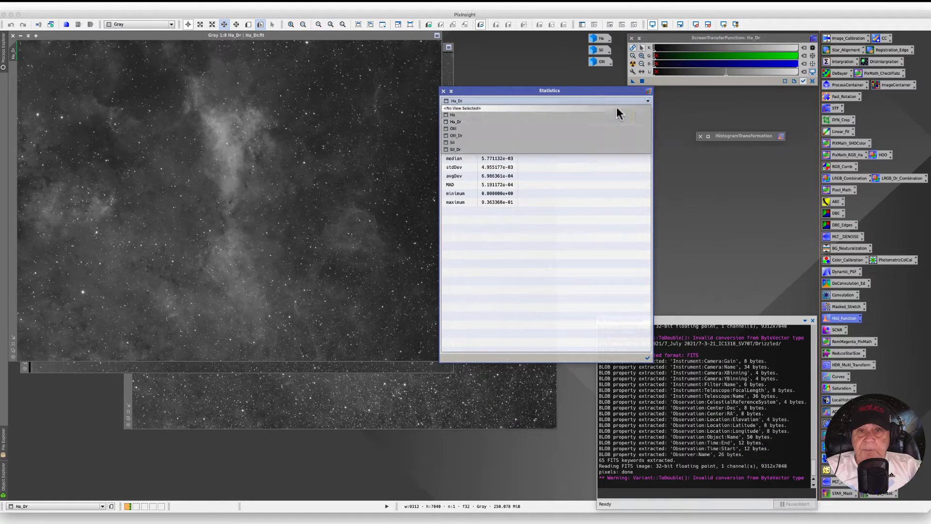
click(458, 135)
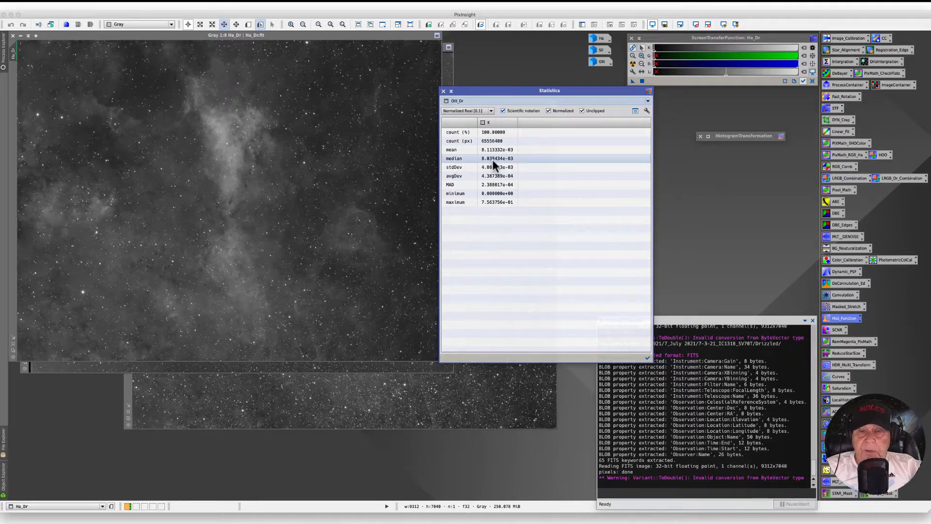
mouse_move(646, 103)
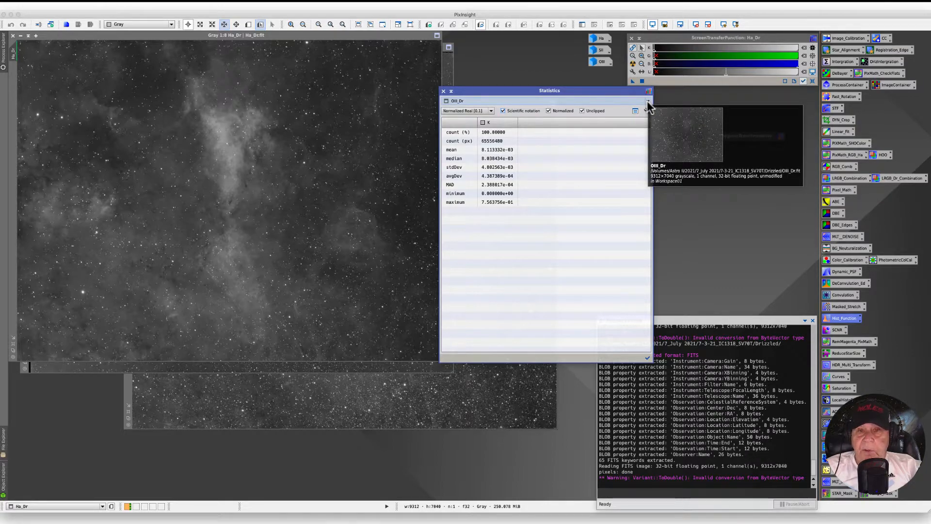
click(647, 100)
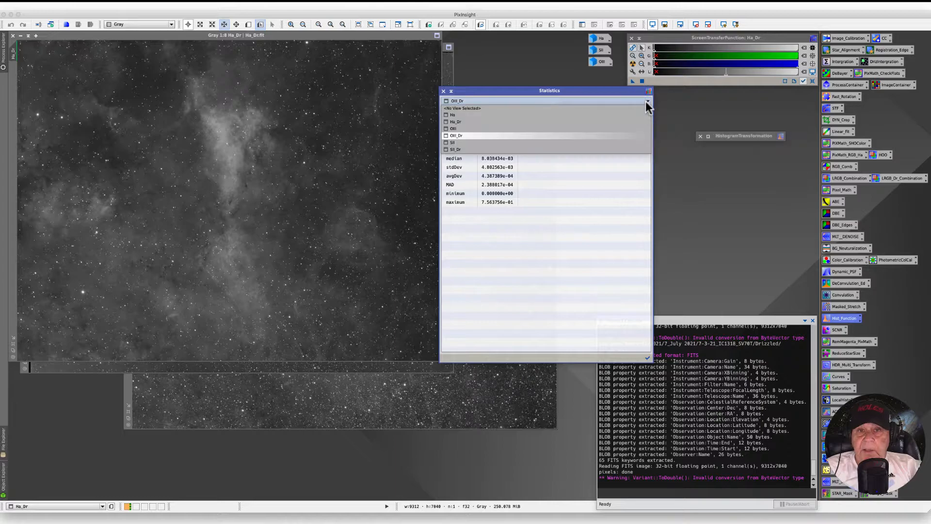
click(468, 150)
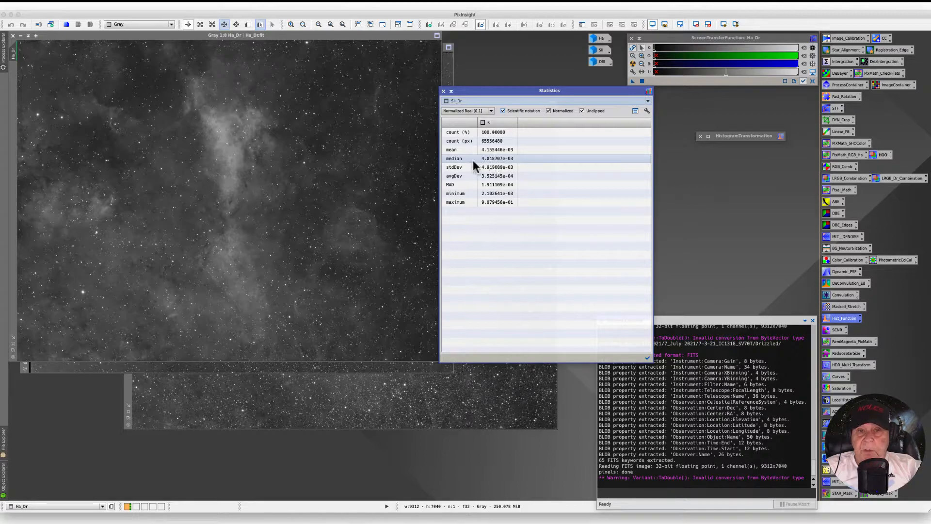
click(443, 90)
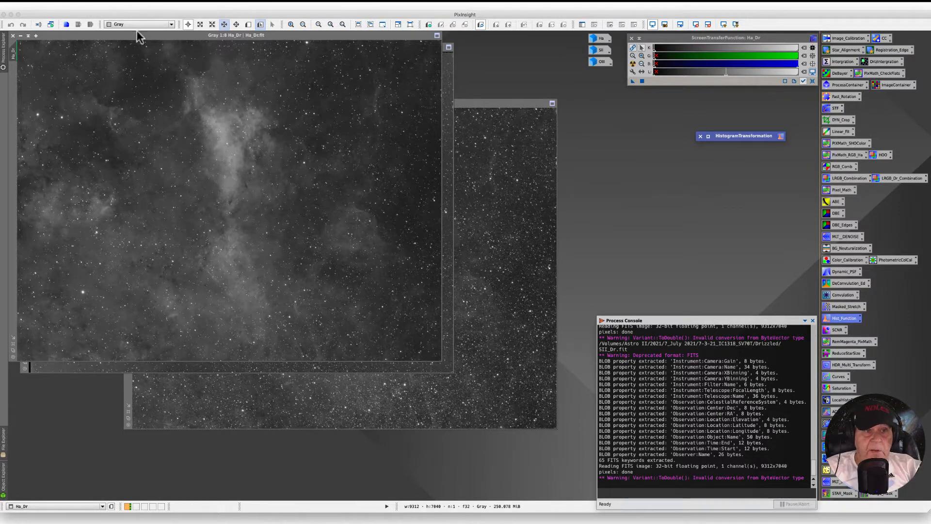
Move the Ha_Dr image clear of the OIII_Dr window and open LinearFit beside the images.
drag(137, 35, 232, 64)
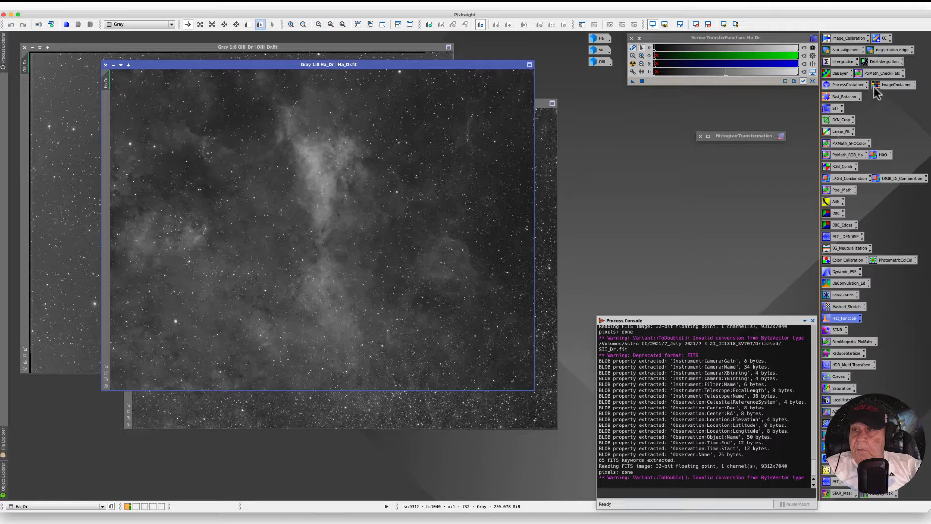
double_click(837, 132)
drag(592, 132, 579, 114)
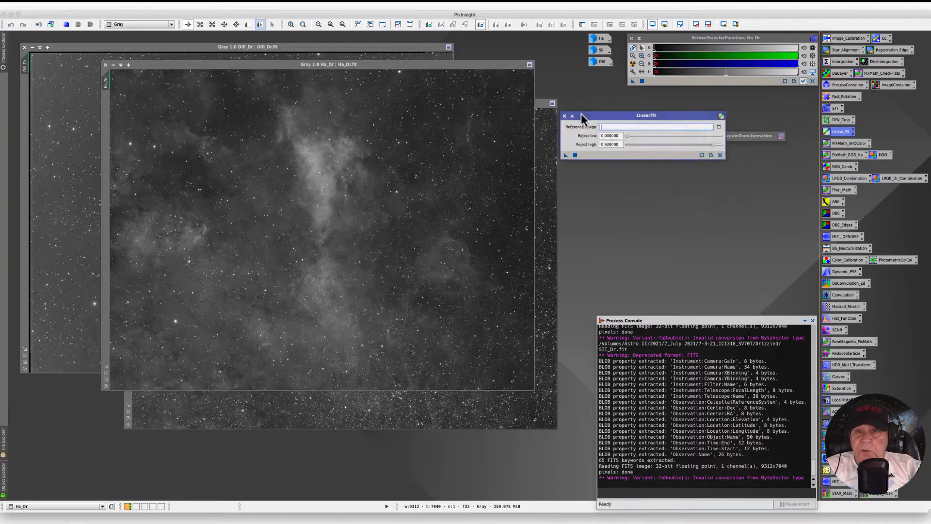
click(718, 127)
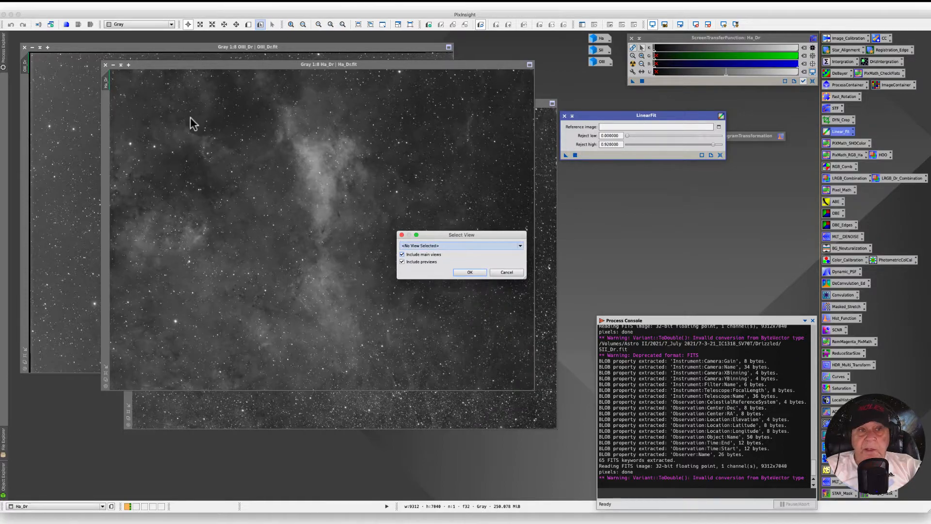
click(174, 5)
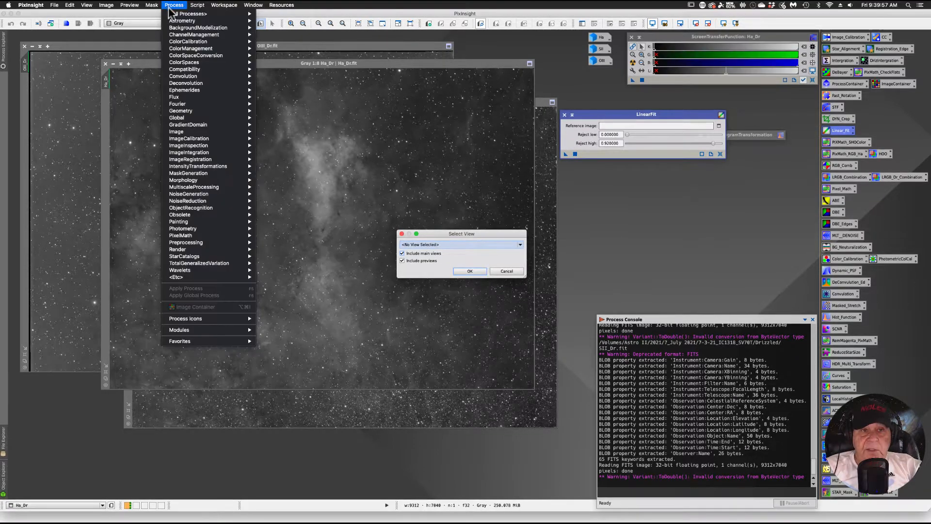
mouse_move(189, 14)
mouse_move(276, 505)
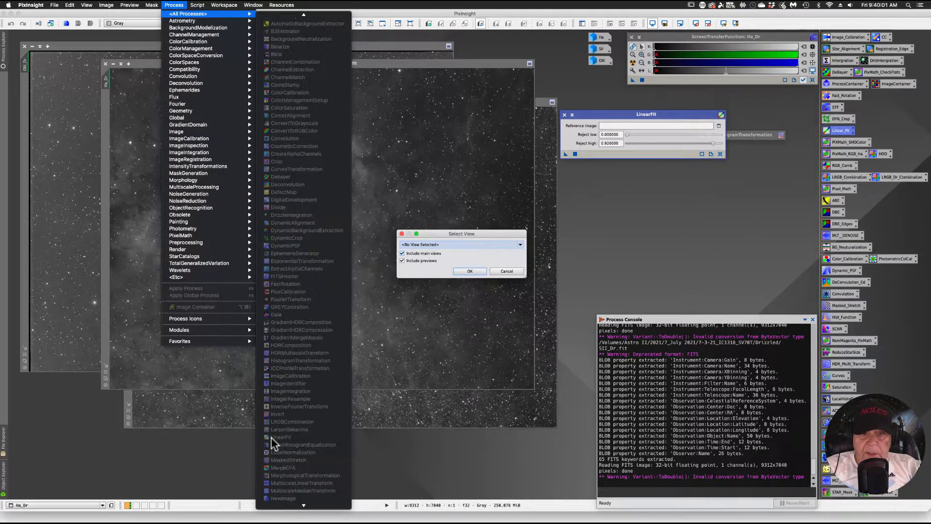
click(556, 247)
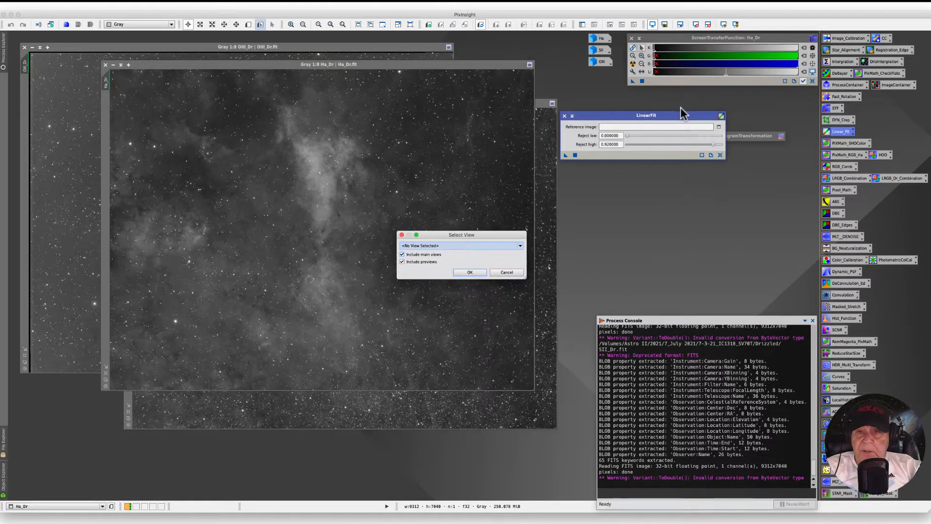
click(566, 155)
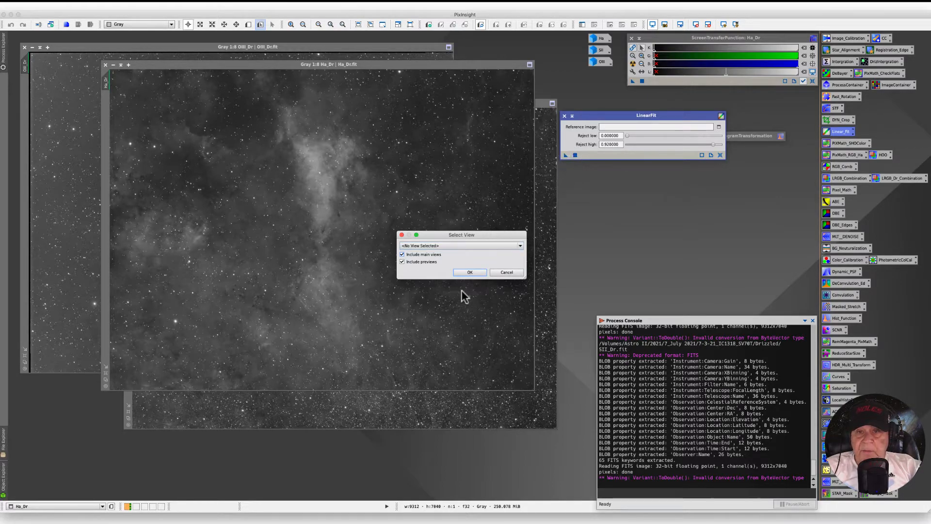
click(505, 271)
Try saving the LinearFit instance as a process icon on the workspace, and delete that icon.
drag(565, 155, 602, 225)
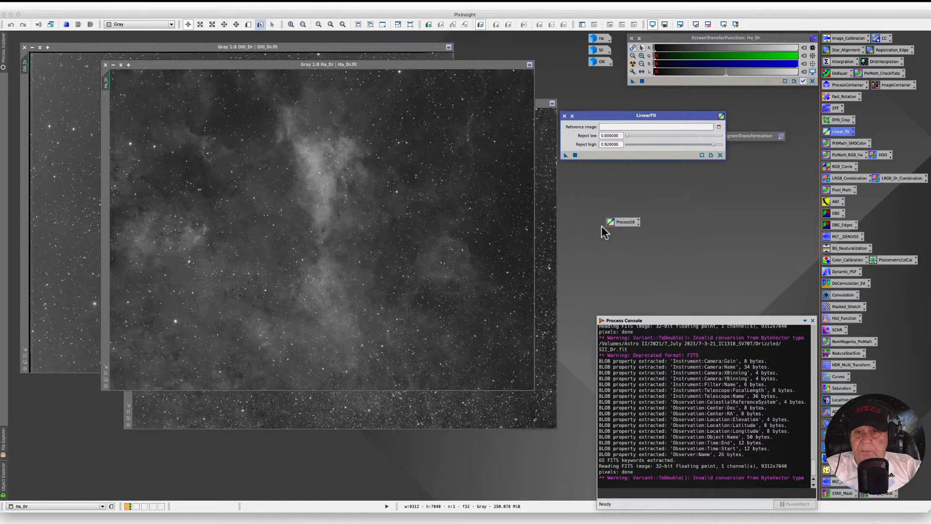
right_click(620, 222)
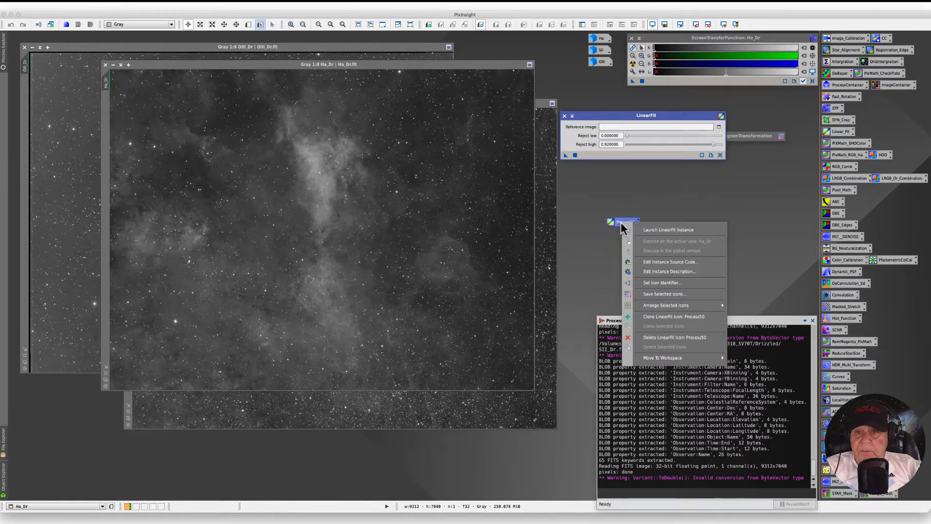
click(644, 284)
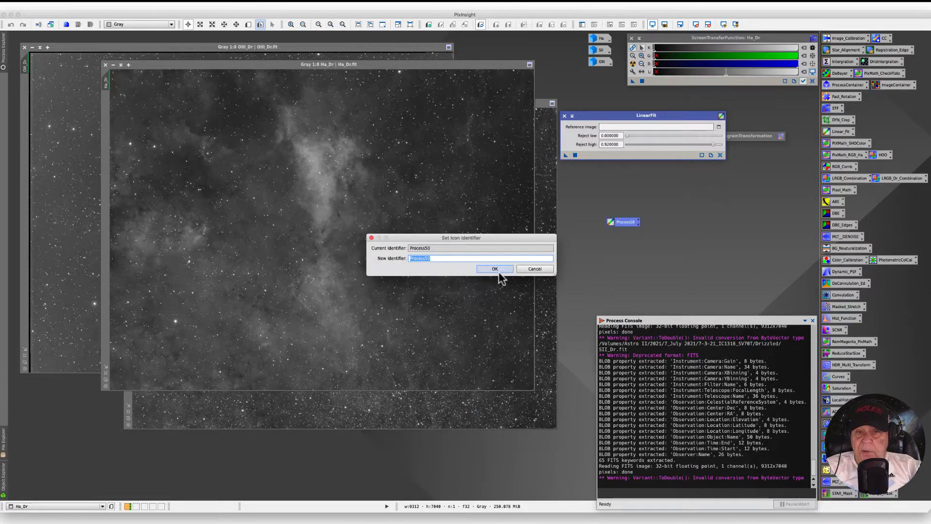
click(535, 268)
right_click(613, 225)
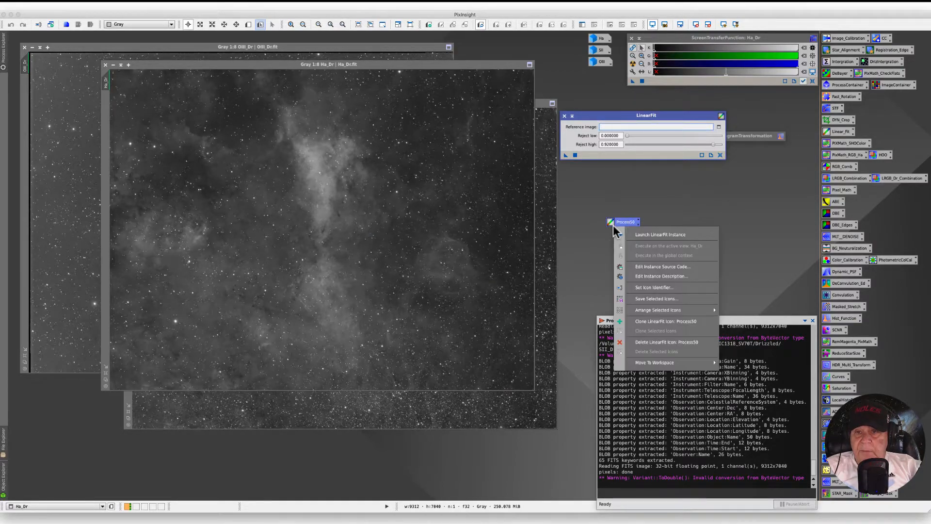
click(645, 342)
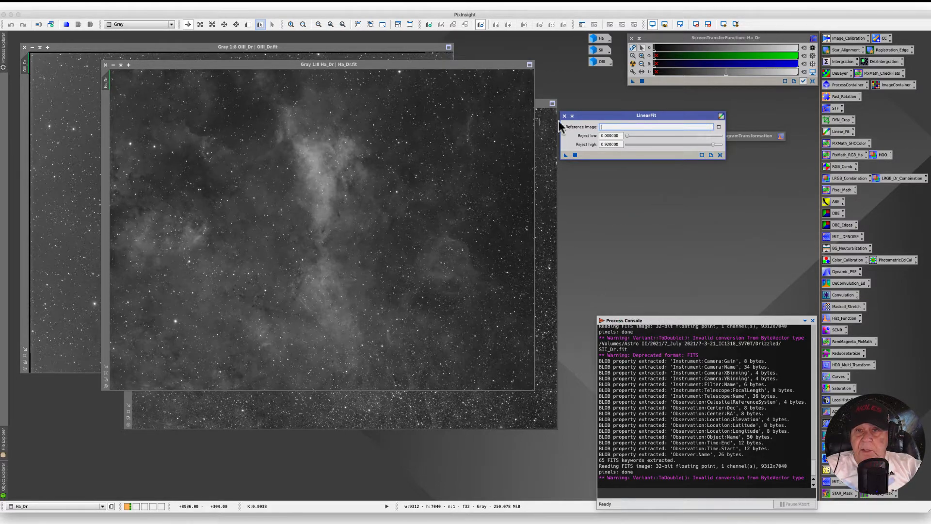
Set SII_Dr as the reference image in LinearFit.
drag(584, 115, 584, 109)
click(720, 121)
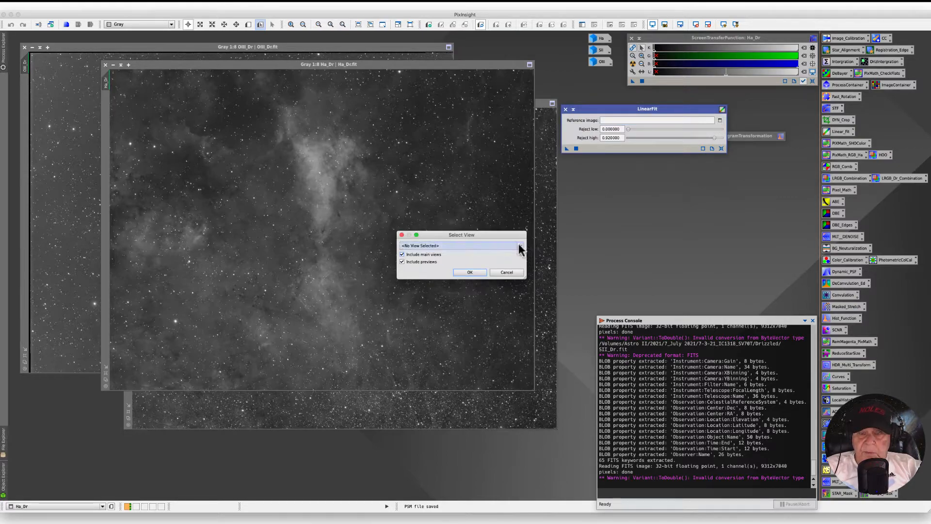
click(519, 246)
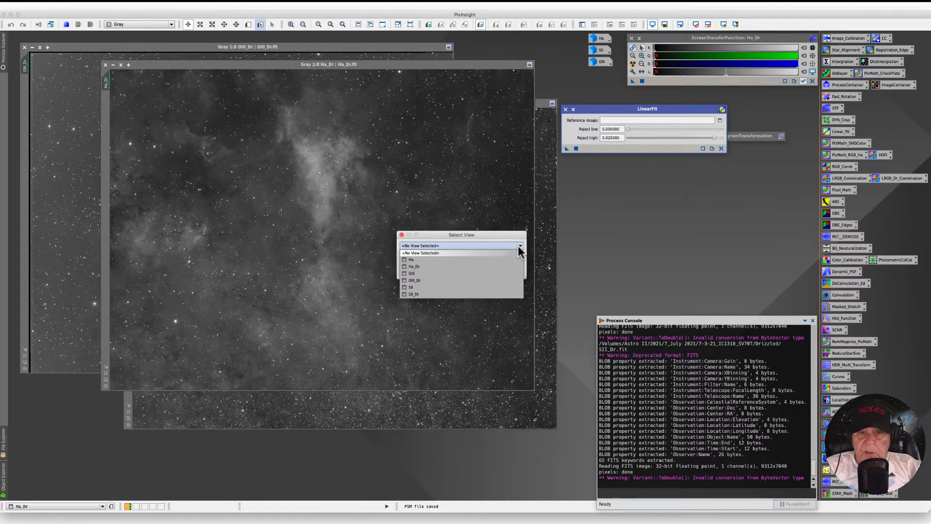
click(405, 293)
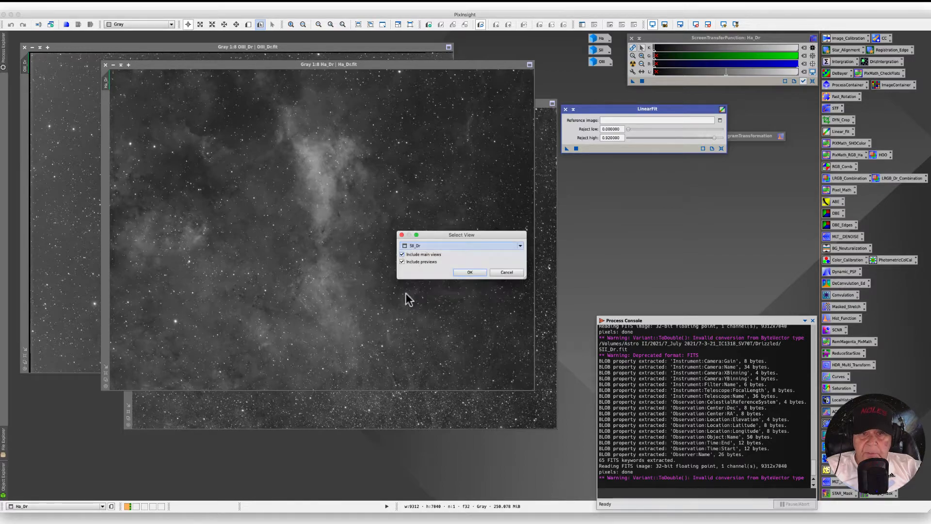
click(468, 271)
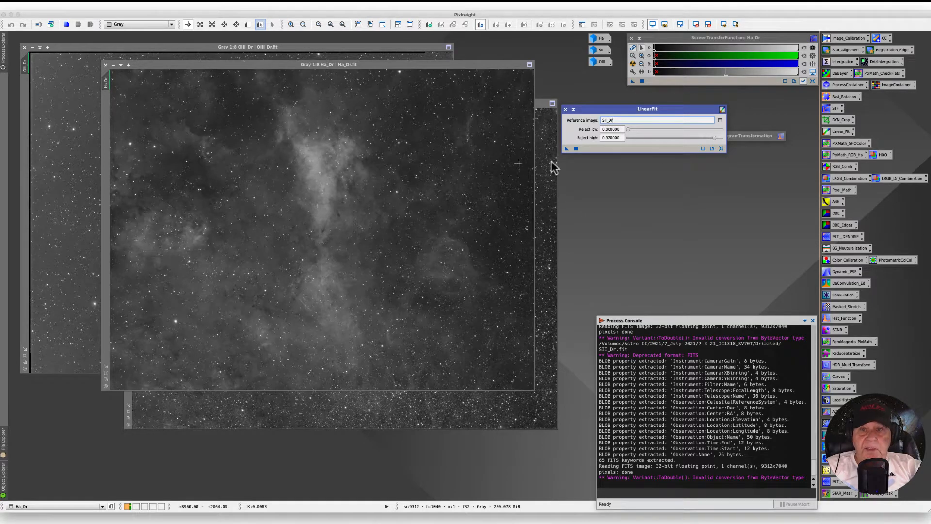
Apply LinearFit to the Ha_Dr image and refresh its automatic screen stretch.
click(566, 149)
drag(566, 151, 290, 204)
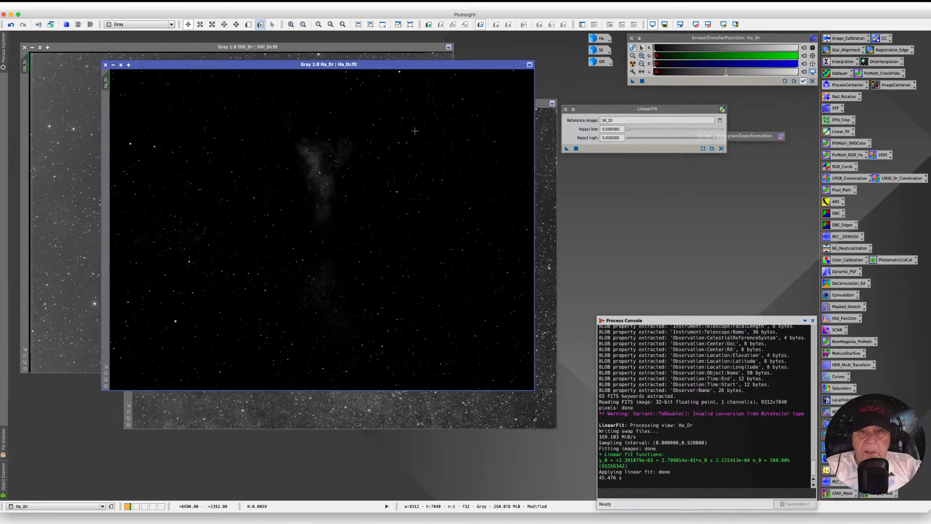
click(632, 64)
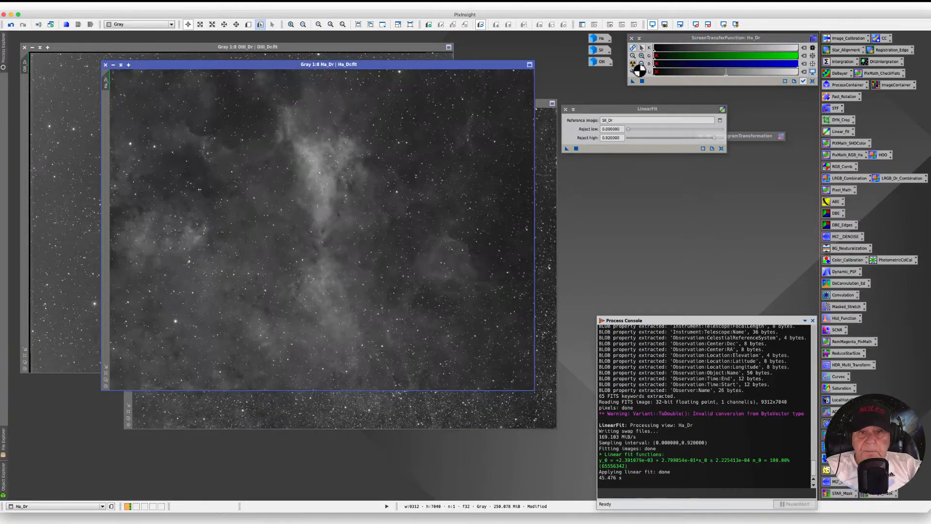
Apply LinearFit to OIII_Dr with Ha_Dr temporarily minimized, refresh the OIII_Dr automatic screen stretch, and restore the Ha_Dr image.
click(114, 64)
drag(339, 230, 485, 48)
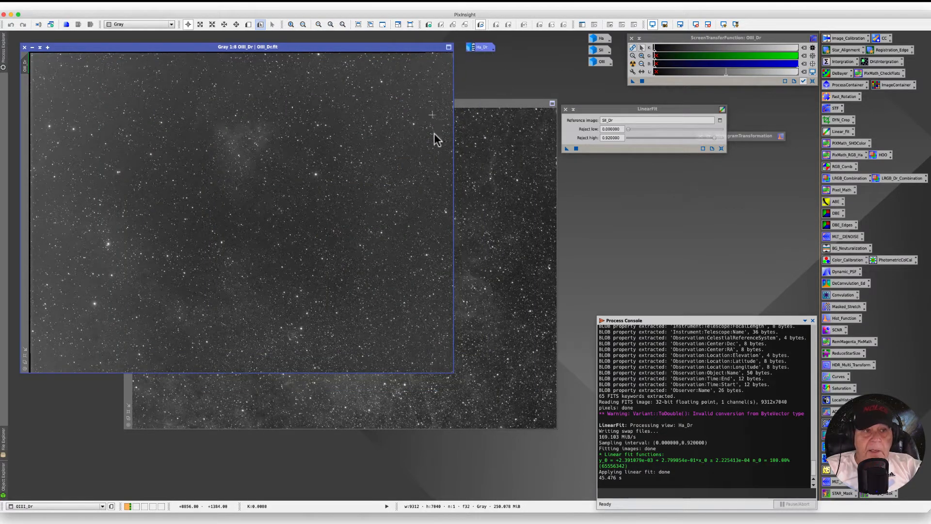
drag(565, 150, 232, 147)
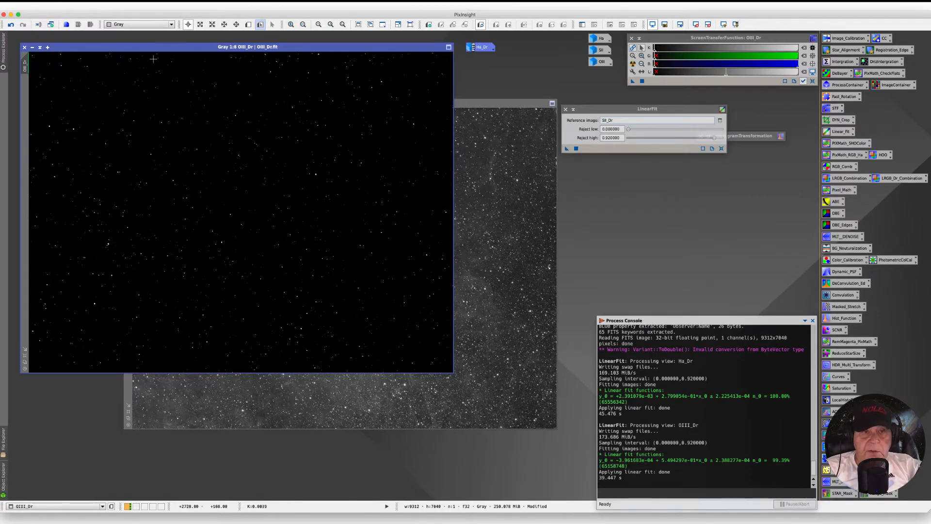
drag(170, 48, 214, 55)
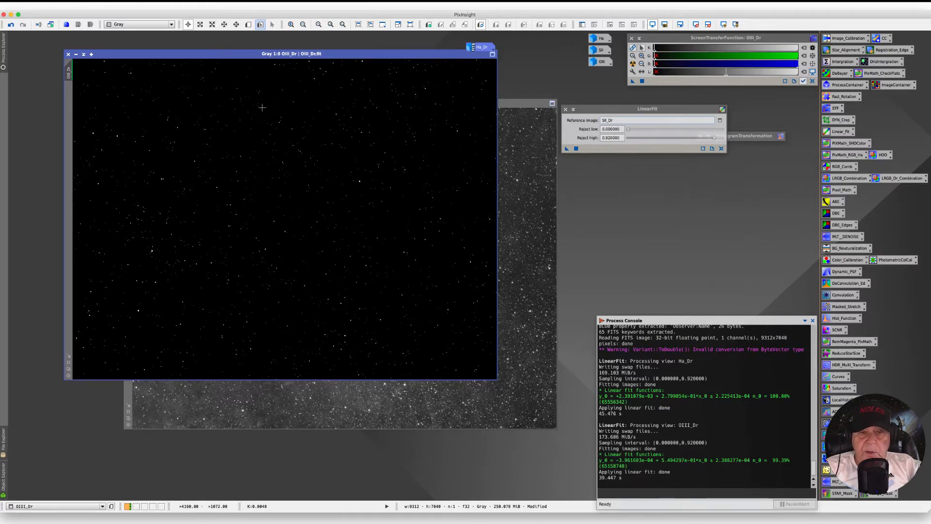
drag(235, 53, 229, 55)
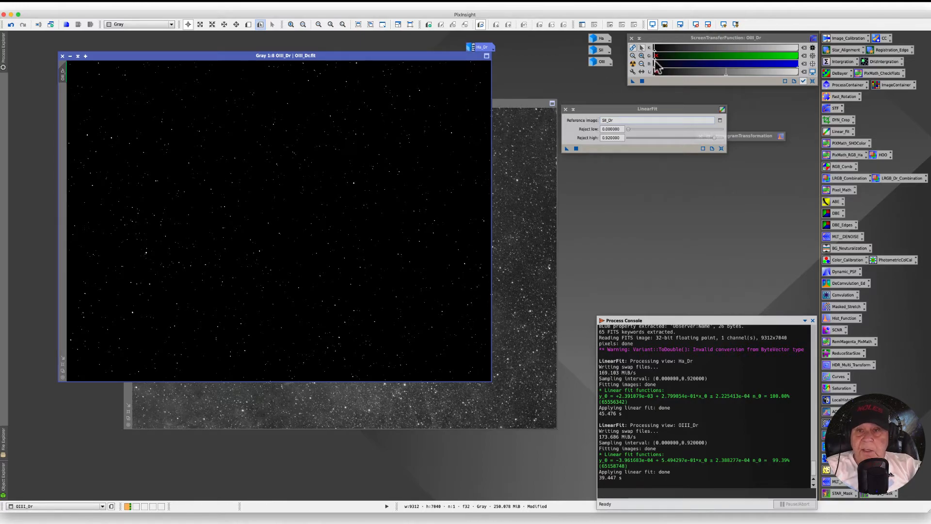
click(632, 63)
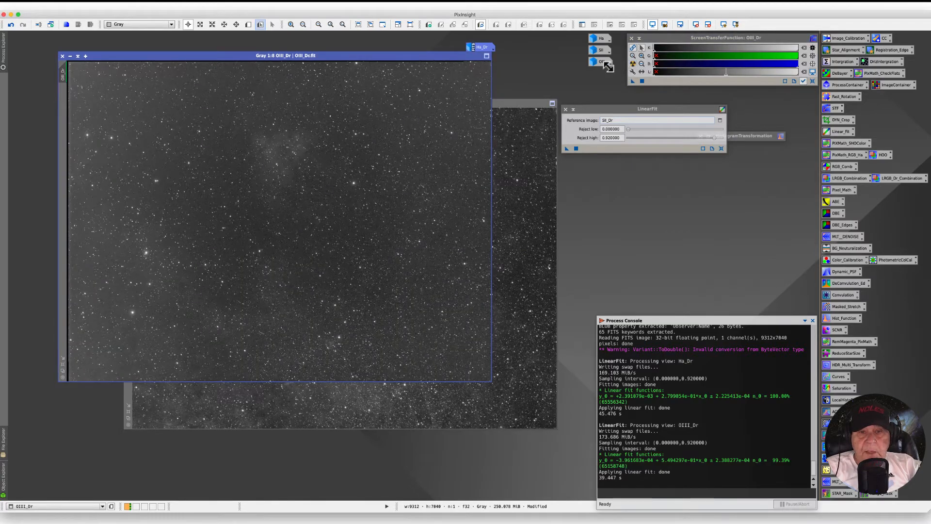
double_click(480, 47)
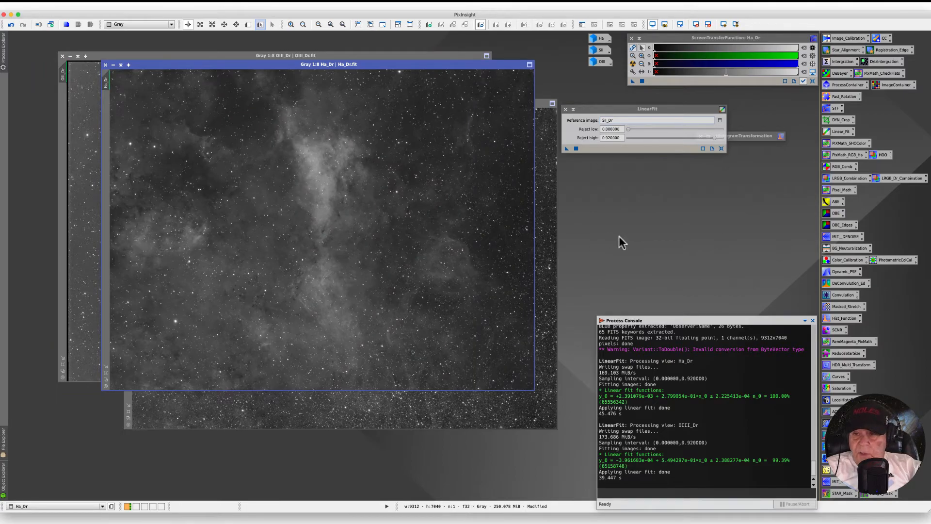
Expand HistogramTransformation and compare the histograms of the fitted Ha_Dr and OIII_Dr views with SII_Dr.
double_click(749, 136)
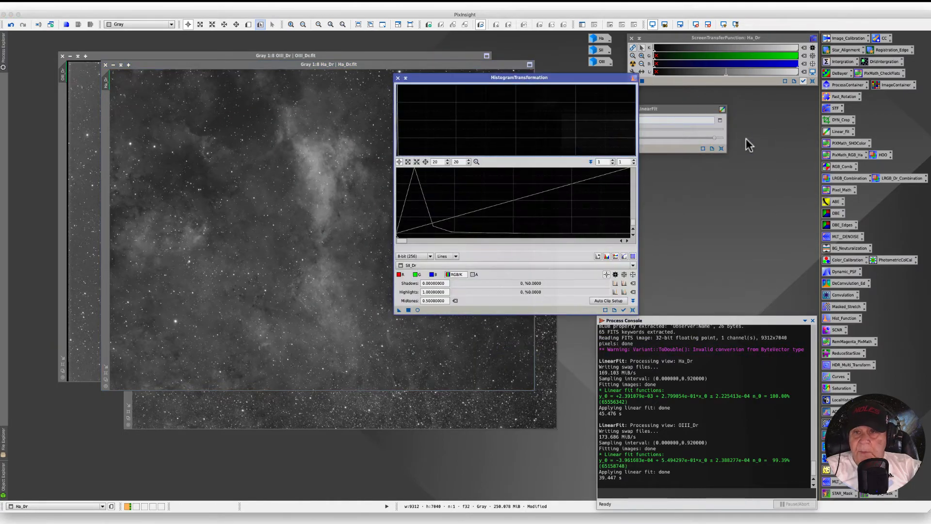
drag(454, 77, 467, 95)
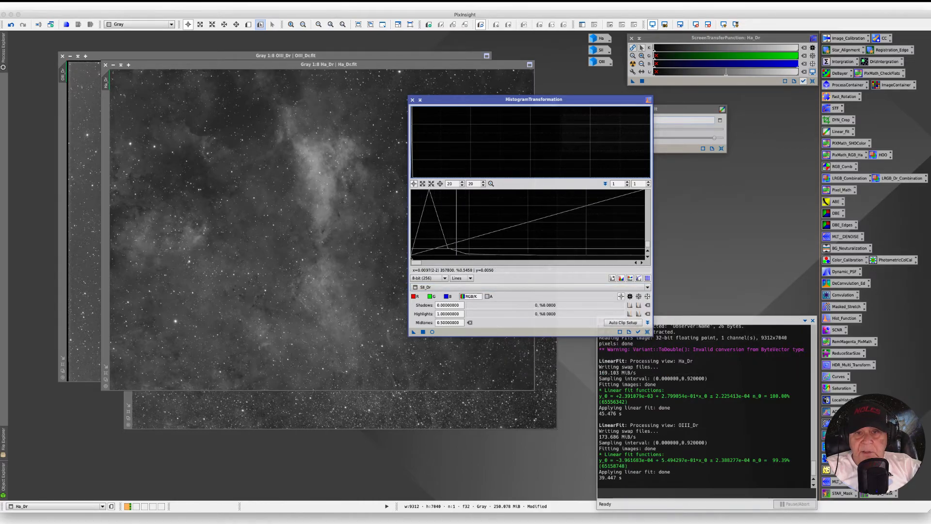
click(646, 287)
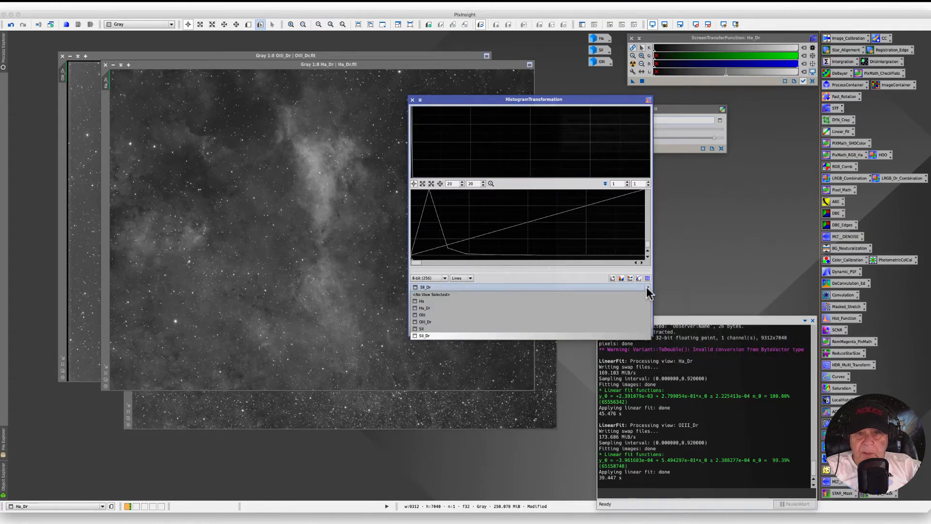
click(422, 308)
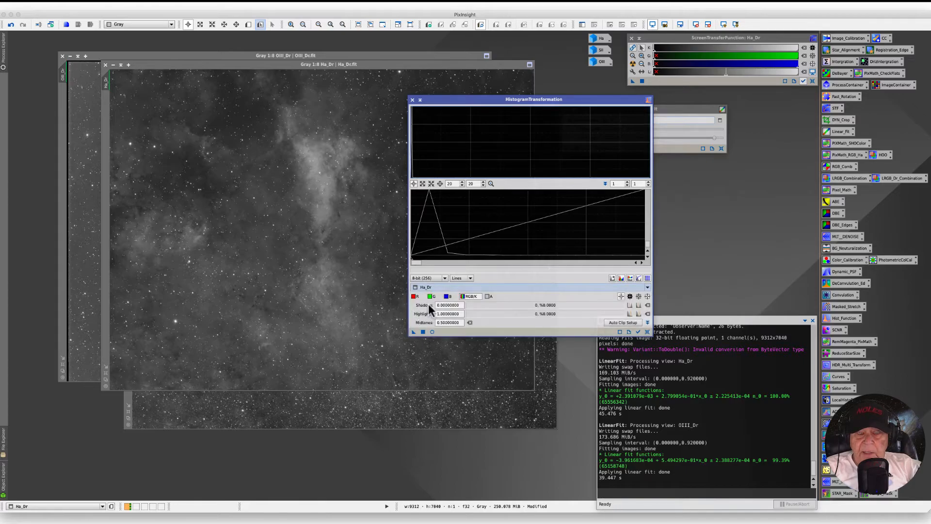
click(648, 287)
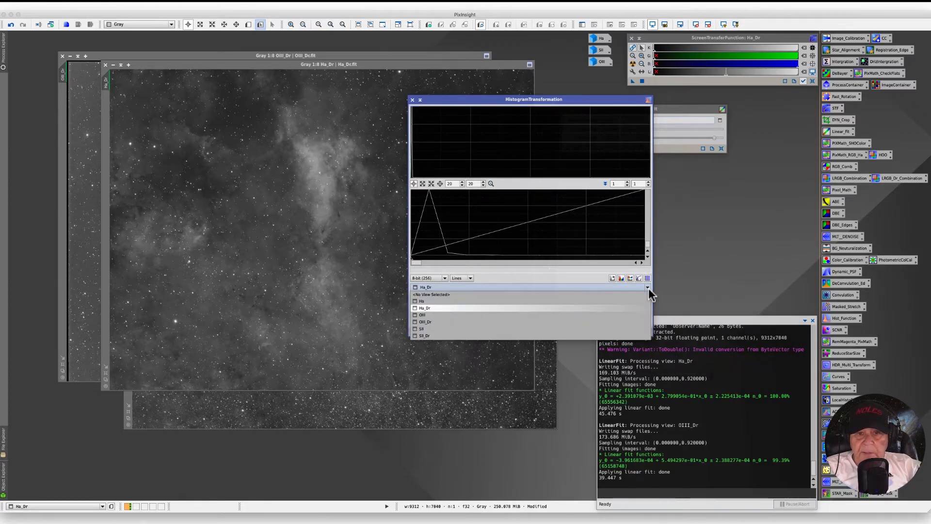
click(417, 321)
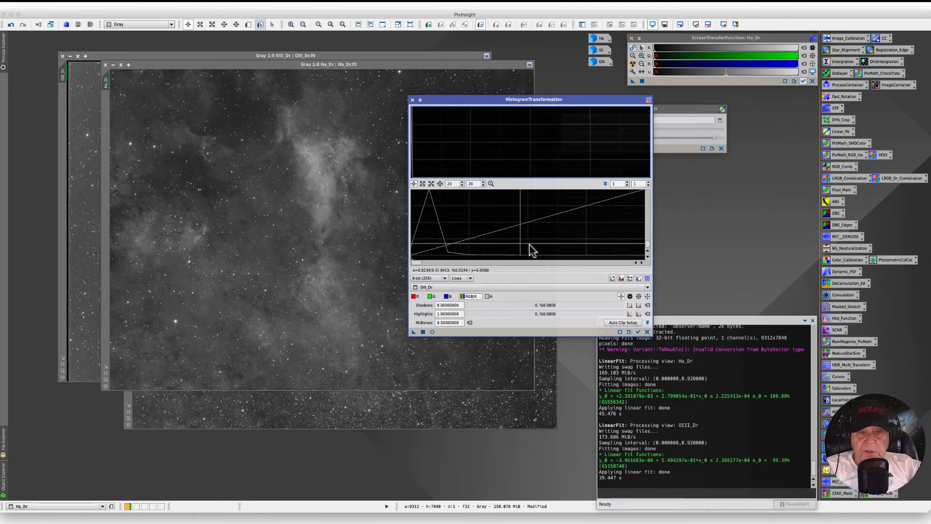
Collapse HistogramTransformation and park it just above the Process Console, and close LinearFit.
drag(437, 100, 565, 110)
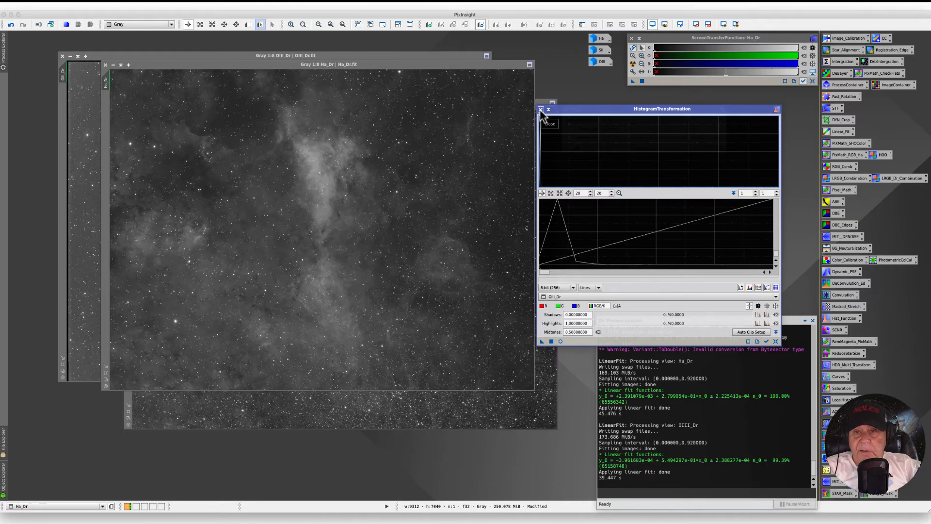
click(541, 110)
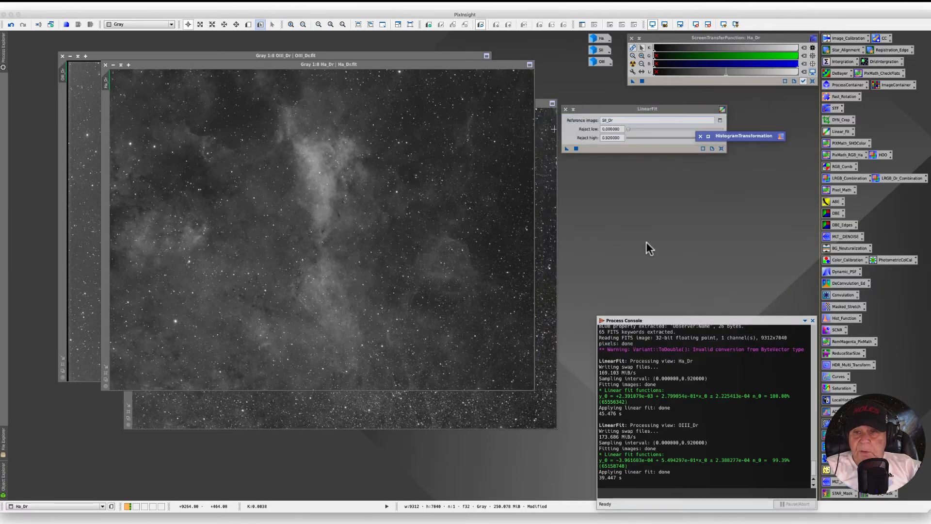
drag(741, 136, 772, 295)
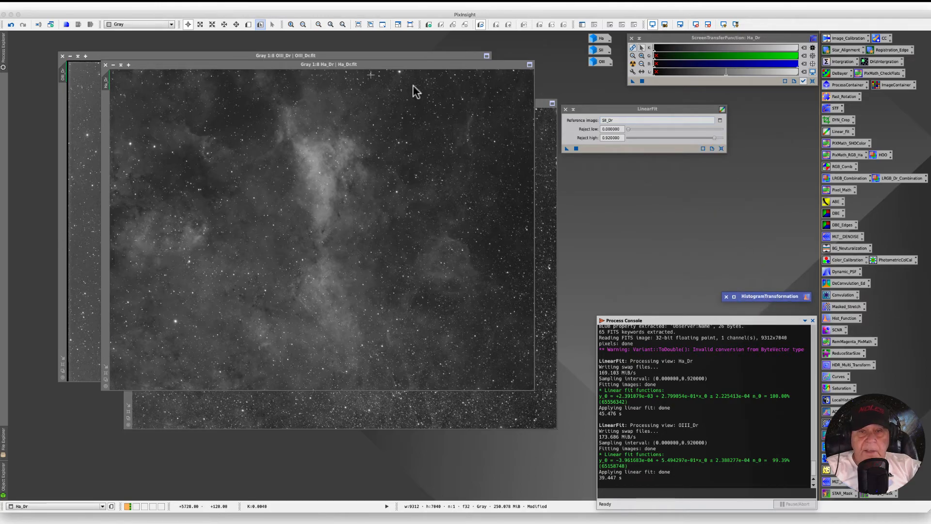
click(565, 109)
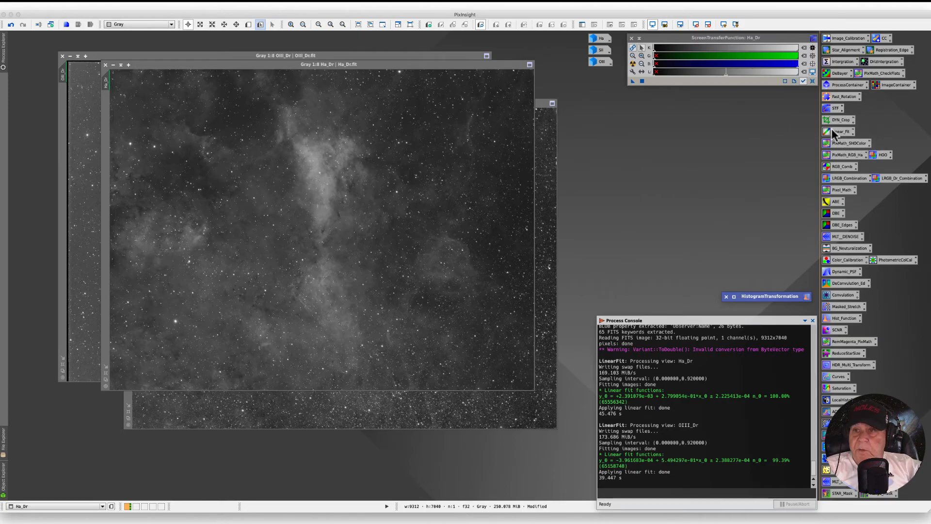